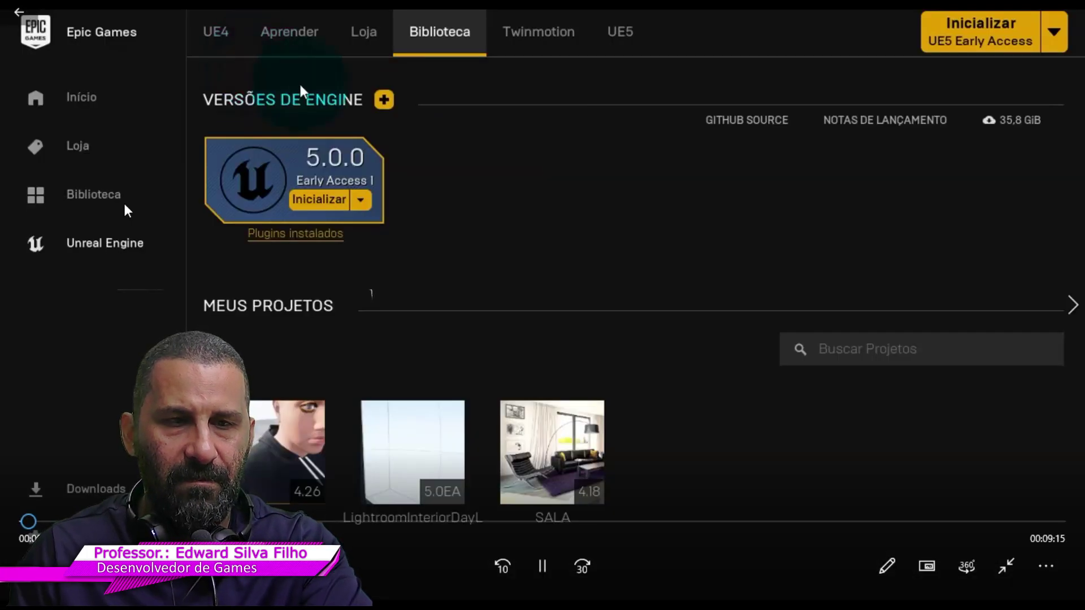
Step: Browse the install-location folder picker to the UNREAL_ENGINE (G:) drive for engine 4.18.3
{"action": "left_click_drag", "start_coordinate": [36, 529], "coordinate": [29, 528]}
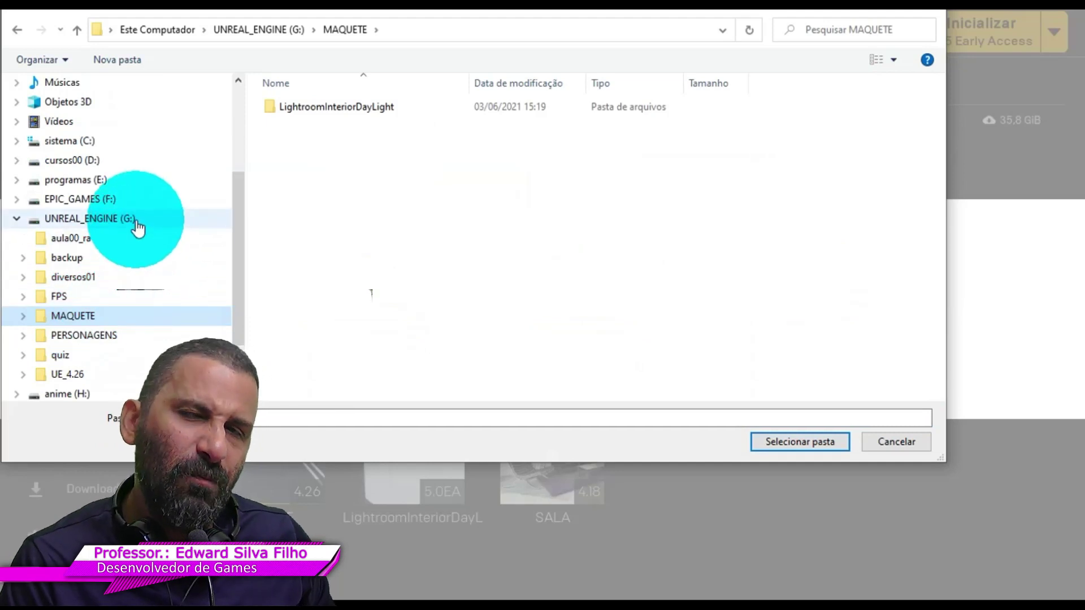
Step: Check drive G:'s free space in Properties, then install engine 4.18.3 into G:\UE_4.18
{"action": "right_click", "coordinate": [101, 219]}
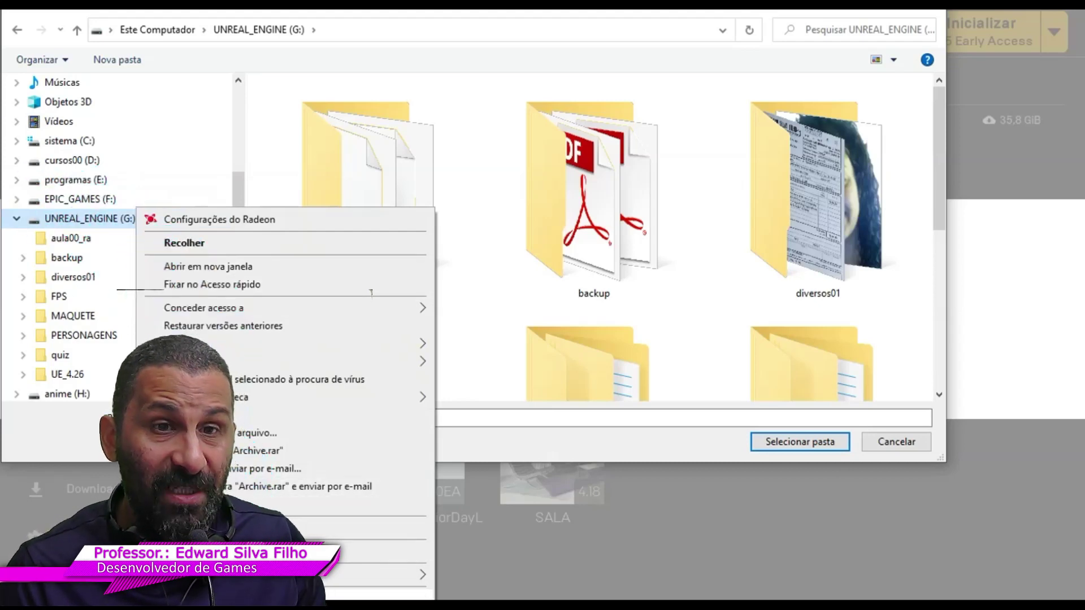
{"action": "left_click", "coordinate": [187, 593]}
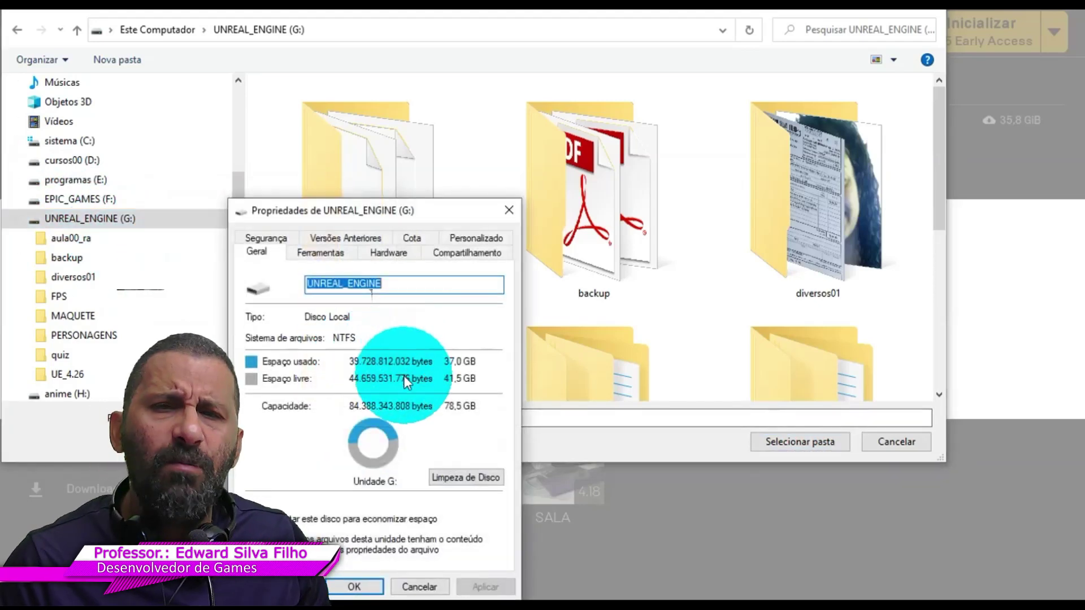
{"action": "key", "text": "Escape"}
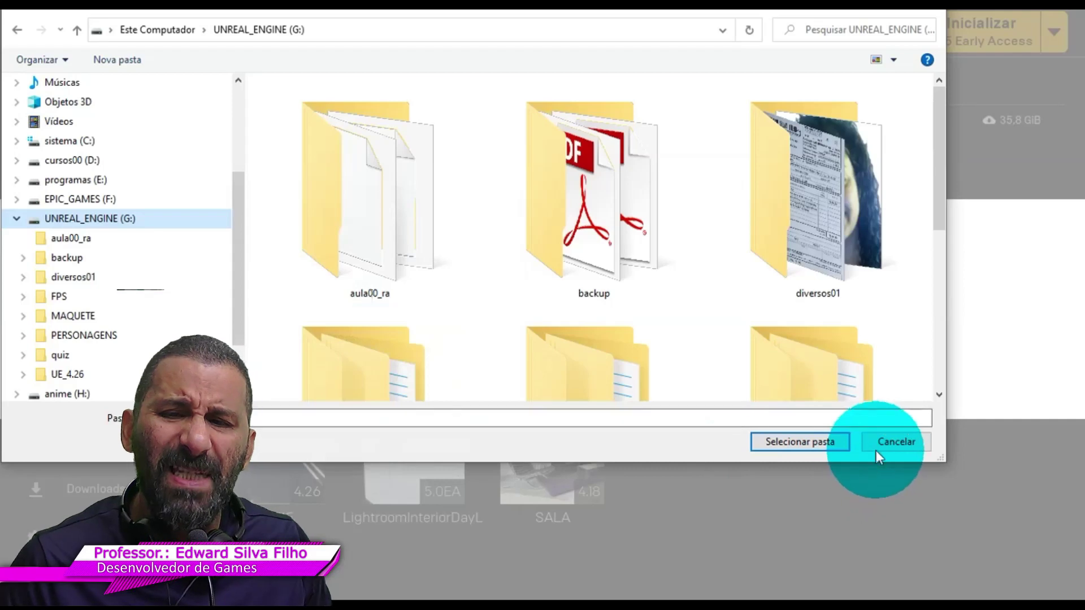
{"action": "left_click", "coordinate": [879, 443]}
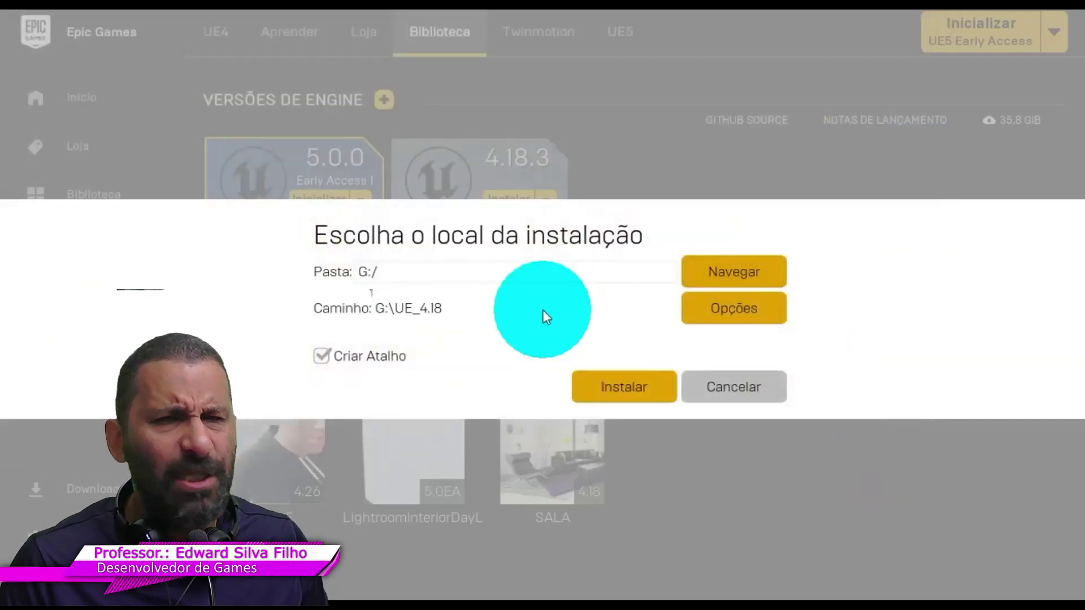
{"action": "left_click", "coordinate": [648, 391]}
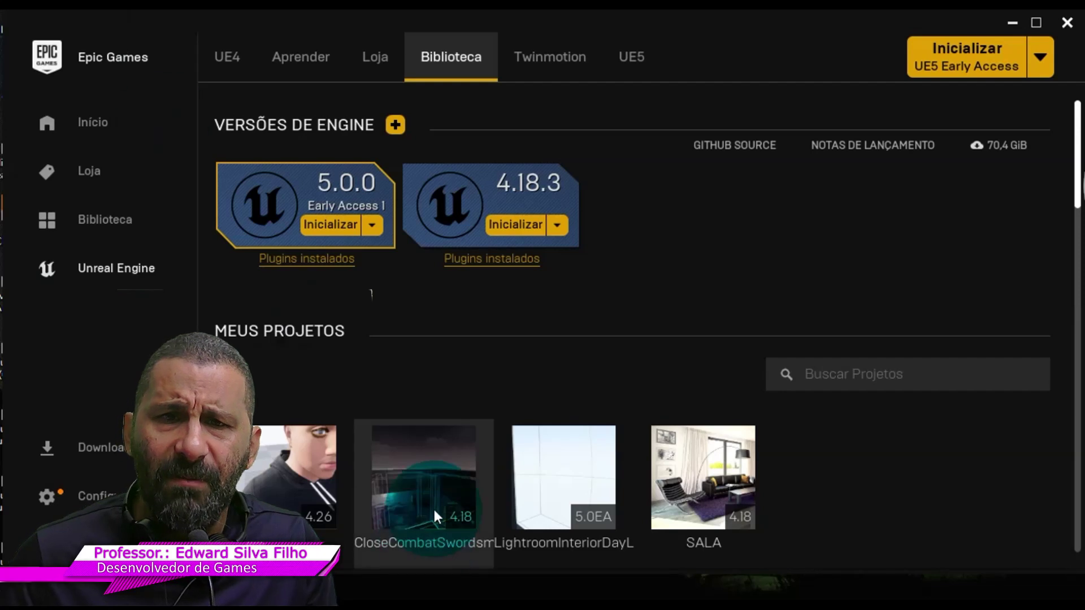
Step: Launch the CloseCombatSwordsman project from My Projects with the newly installed engine 4.18.3
{"action": "mouse_move", "coordinate": [452, 481]}
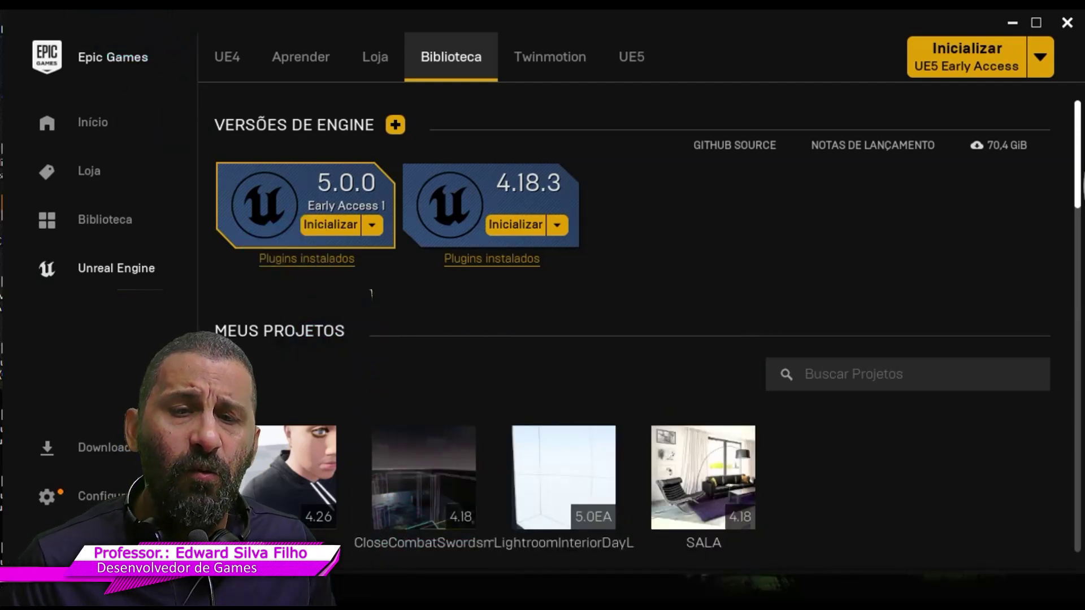
{"action": "double_click", "coordinate": [404, 433]}
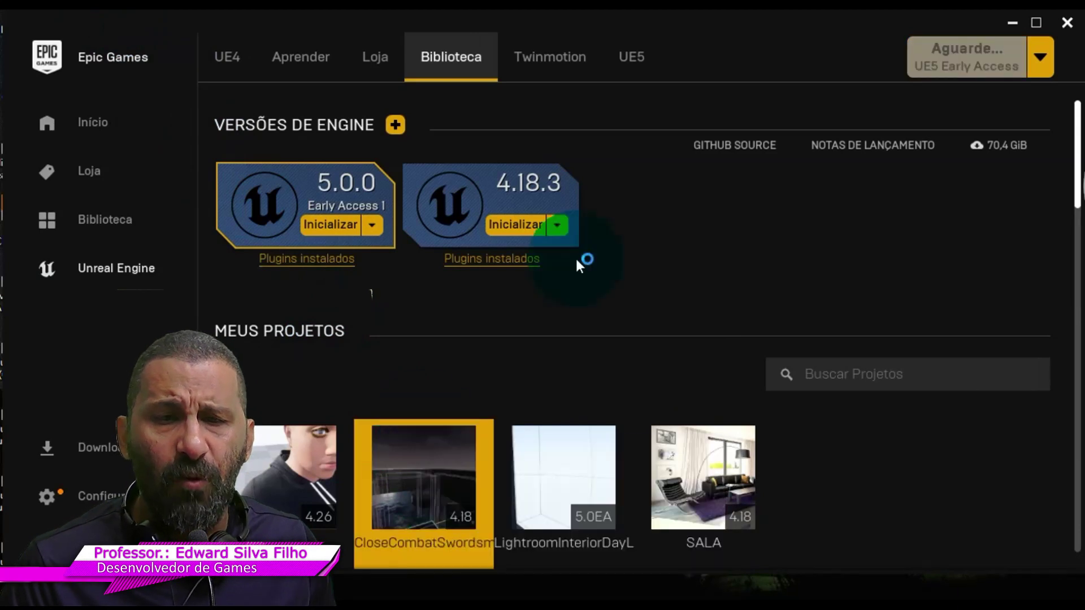
Step: Close the launcher and allow Unreal Engine network access through Windows Defender Firewall
{"action": "left_click", "coordinate": [1067, 24]}
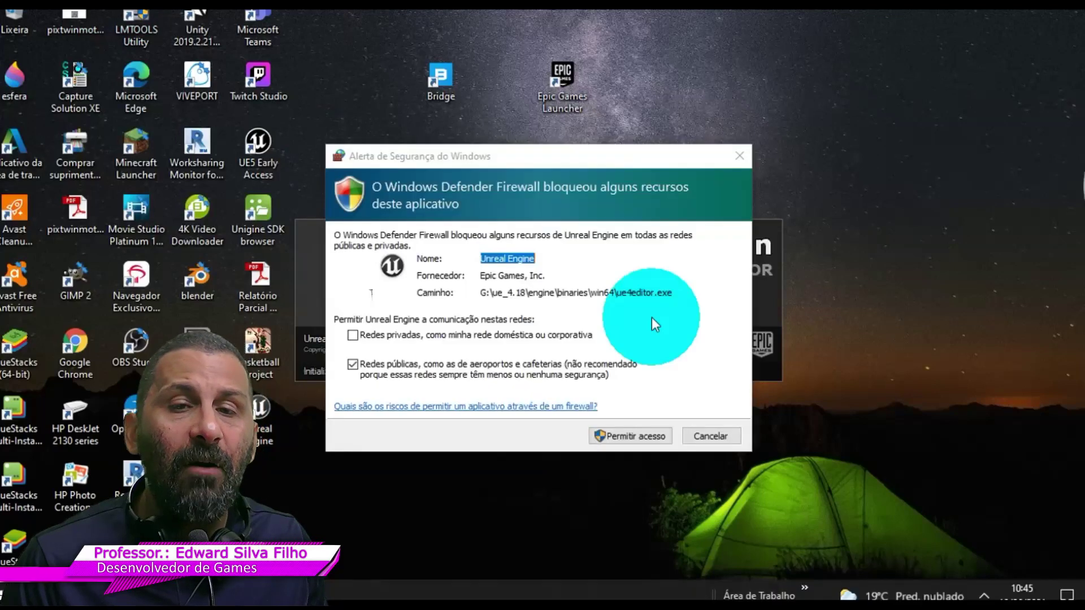
{"action": "double_click", "coordinate": [519, 260]}
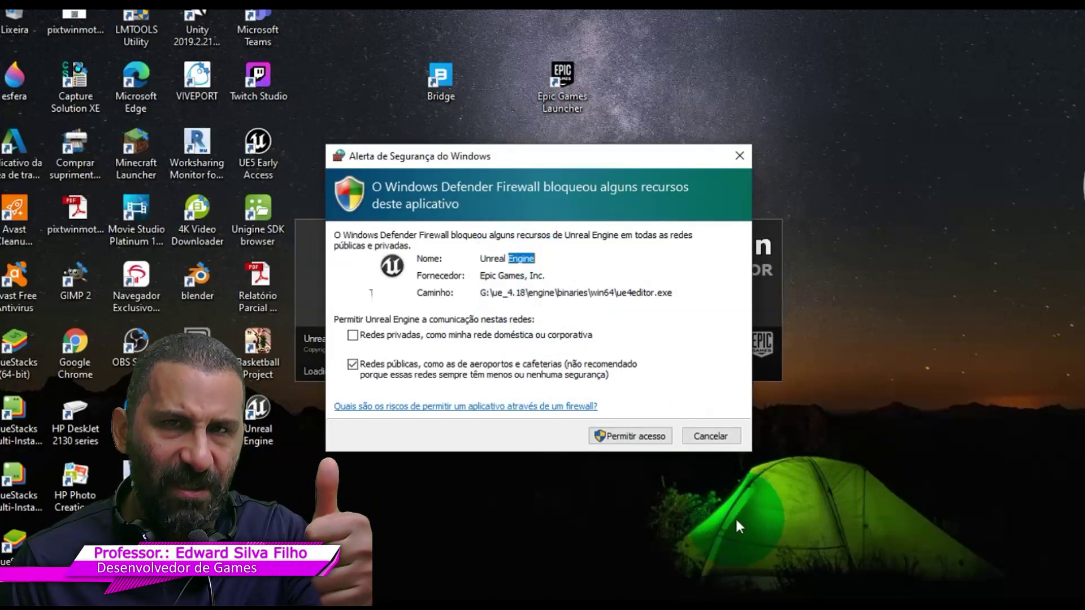
{"action": "left_click", "coordinate": [639, 433]}
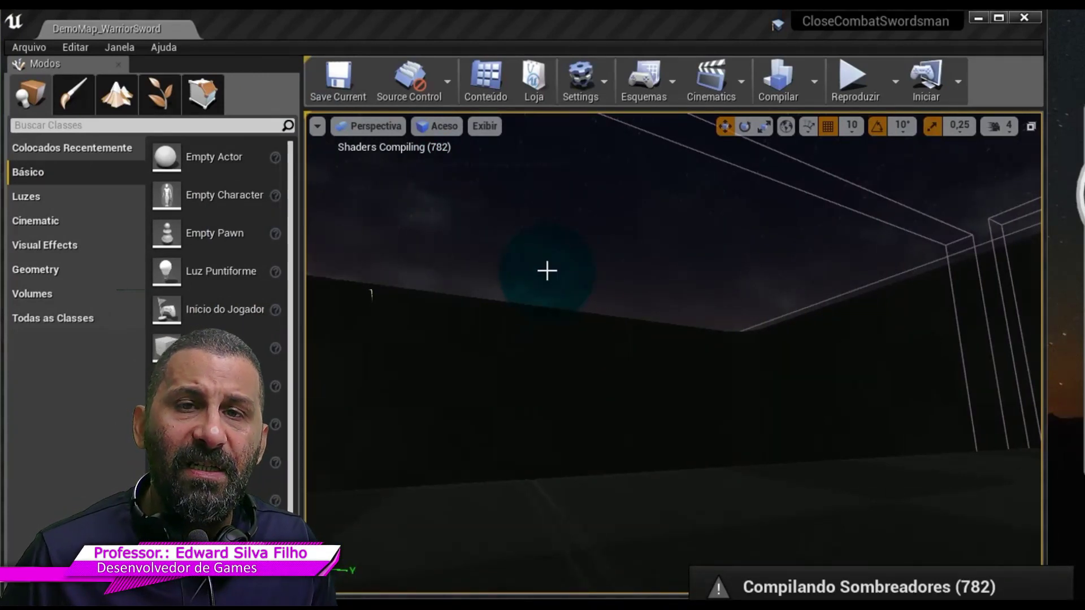
Step: Select the red sword-wielding character in DemoMap_WarriorSword and frame the view on it
{"action": "mouse_move", "coordinate": [547, 271]}
{"action": "left_mouse_down"}
{"action": "mouse_move", "coordinate": [480, 202]}
{"action": "mouse_move", "coordinate": [502, 234]}
{"action": "left_mouse_up"}
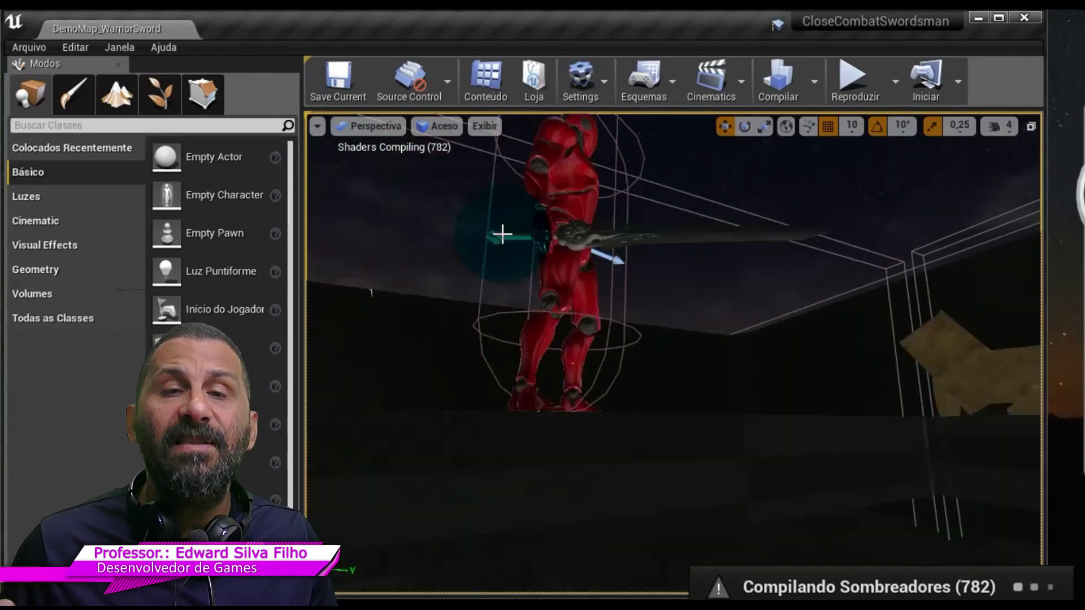
{"action": "left_click", "coordinate": [559, 206]}
{"action": "key", "text": "f"}
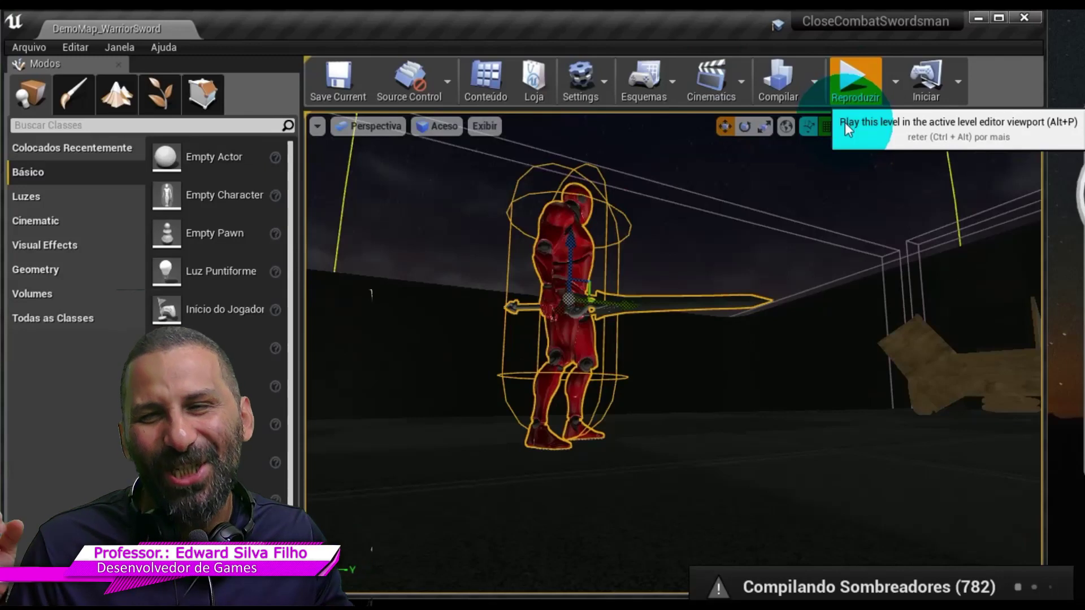
Step: Play the level in the editor, stop with Esc, and reselect the red character
{"action": "left_click", "coordinate": [853, 97]}
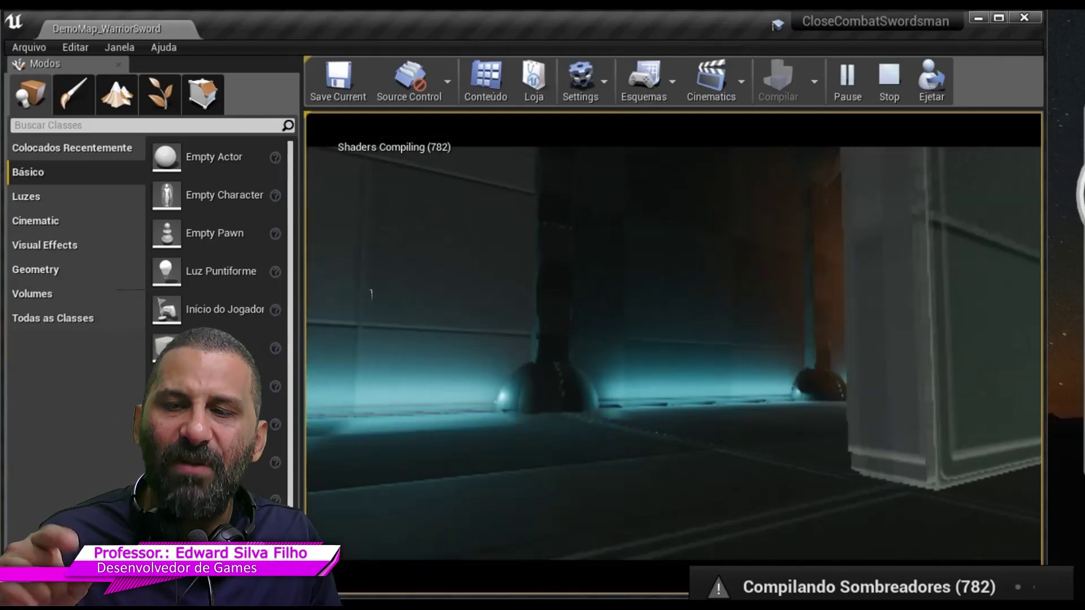
{"action": "left_click", "coordinate": [800, 343]}
{"action": "key", "text": "Escape"}
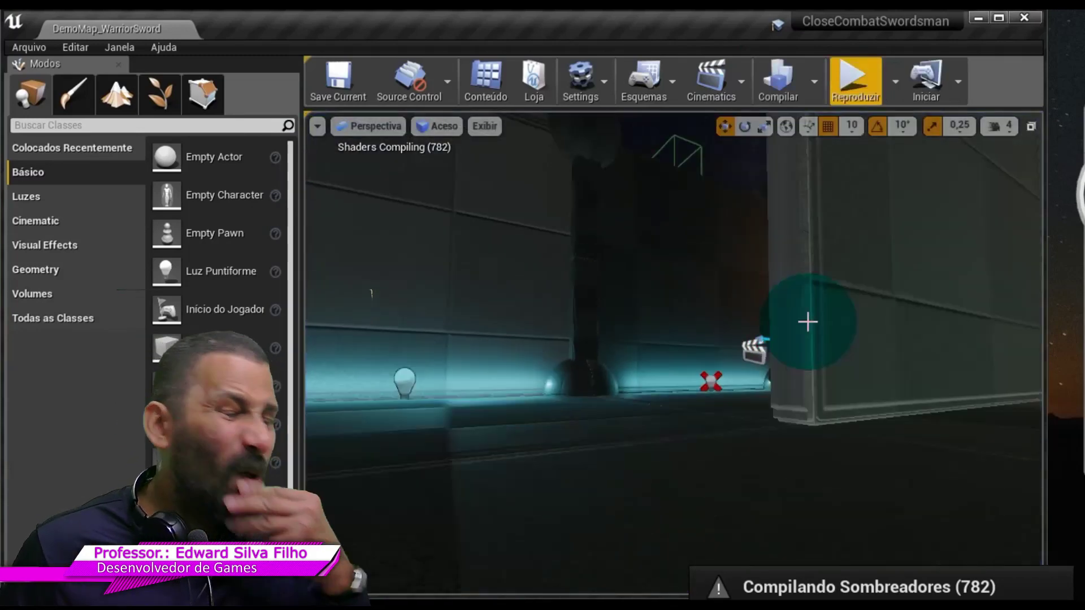
{"action": "left_click_drag", "start_coordinate": [808, 322], "coordinate": [892, 390]}
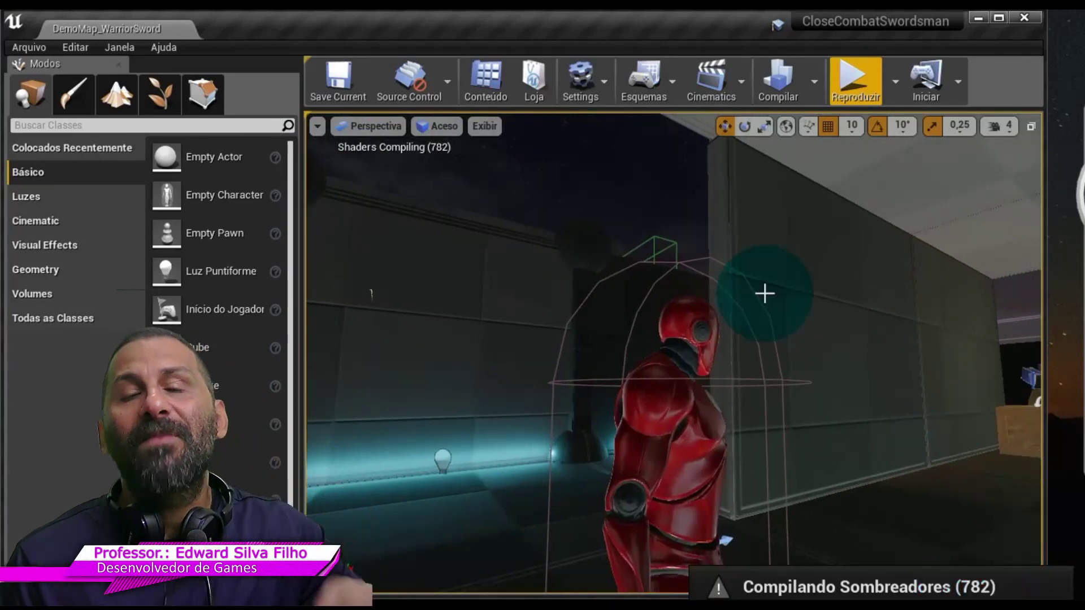
{"action": "left_click", "coordinate": [701, 346]}
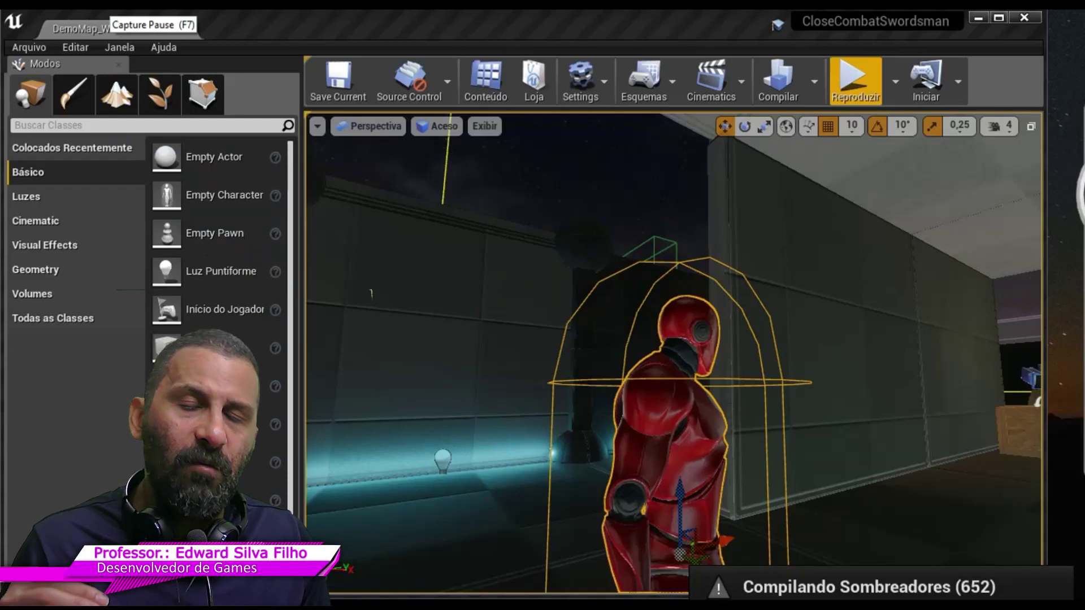
Step: Browse the Content Browser's Turret Blueprints, Materials, Meshes and Hud folders, ending in Hud
{"action": "left_click", "coordinate": [504, 95]}
{"action": "left_click", "coordinate": [413, 202]}
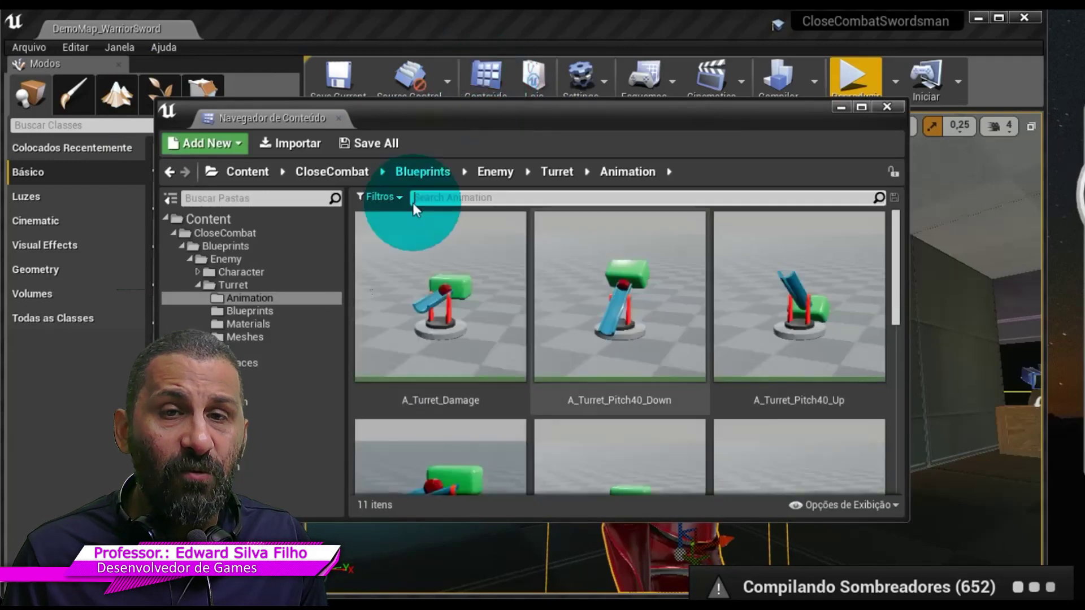
{"action": "left_click", "coordinate": [242, 311]}
{"action": "left_click", "coordinate": [254, 323]}
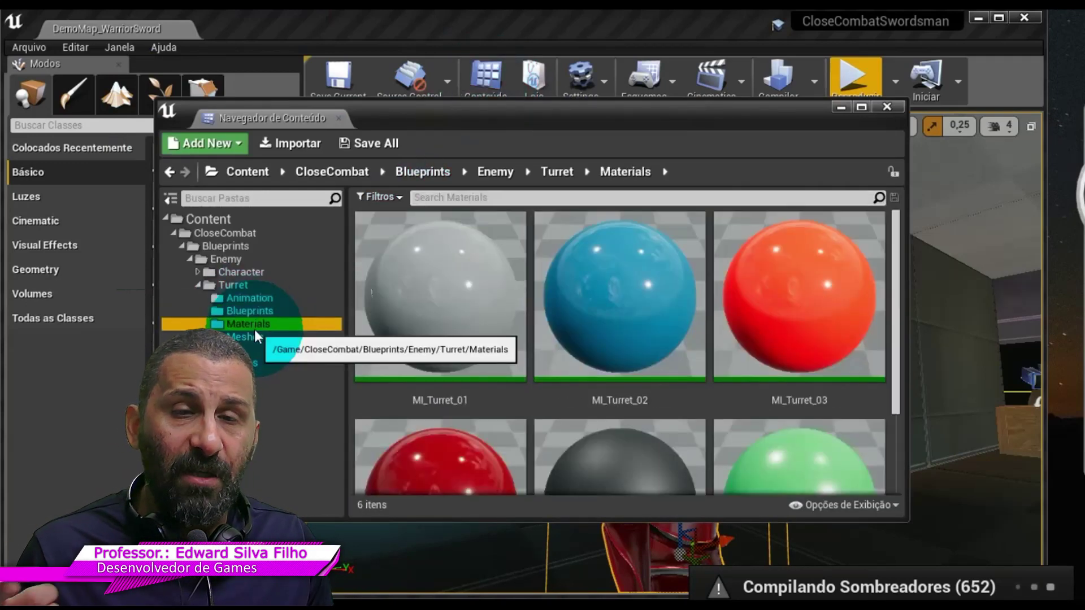
{"action": "scroll", "coordinate": [684, 248], "scroll_direction": "down", "scroll_amount": 2}
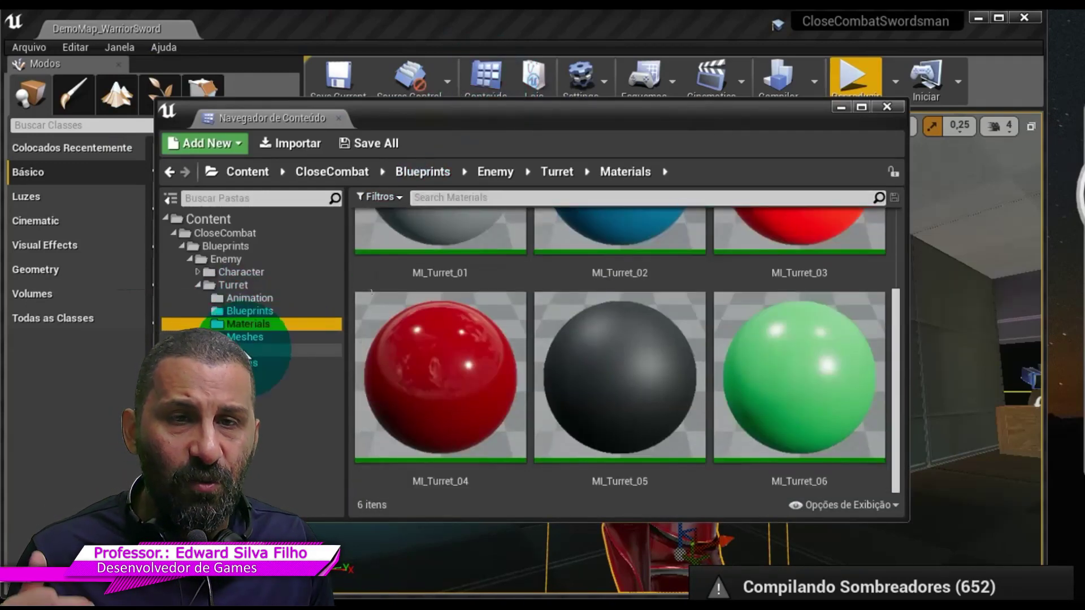
{"action": "left_click", "coordinate": [245, 351]}
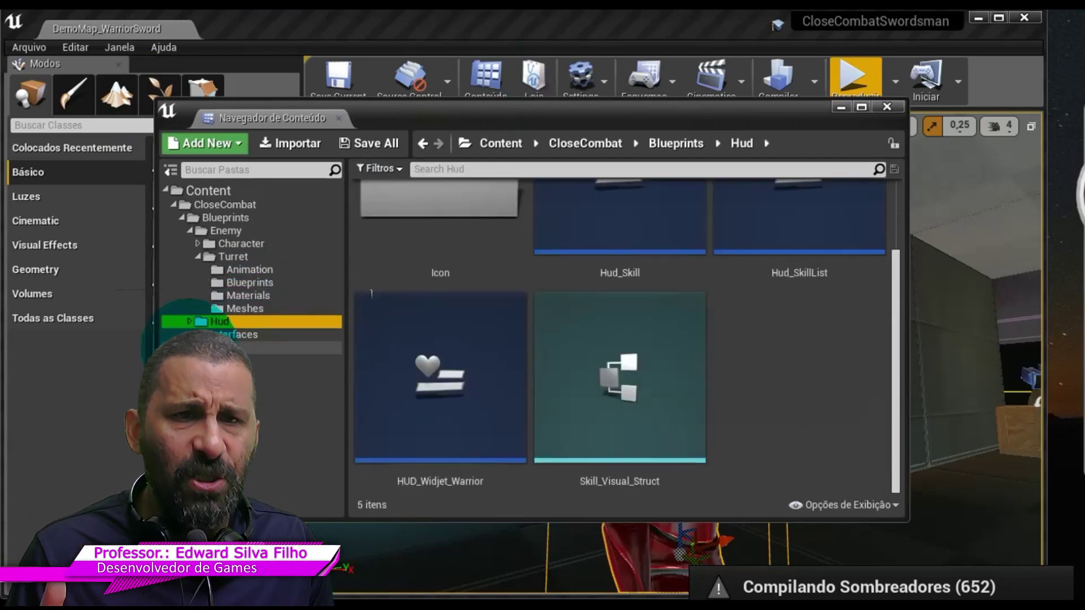
{"action": "double_click", "coordinate": [368, 254]}
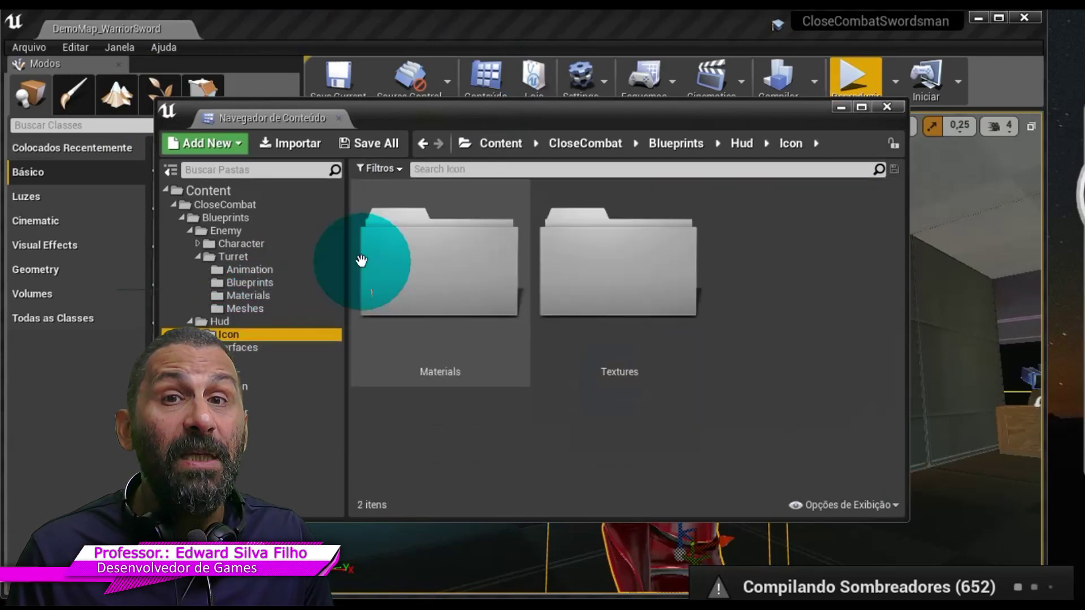
{"action": "left_click", "coordinate": [260, 310]}
{"action": "left_click", "coordinate": [249, 349]}
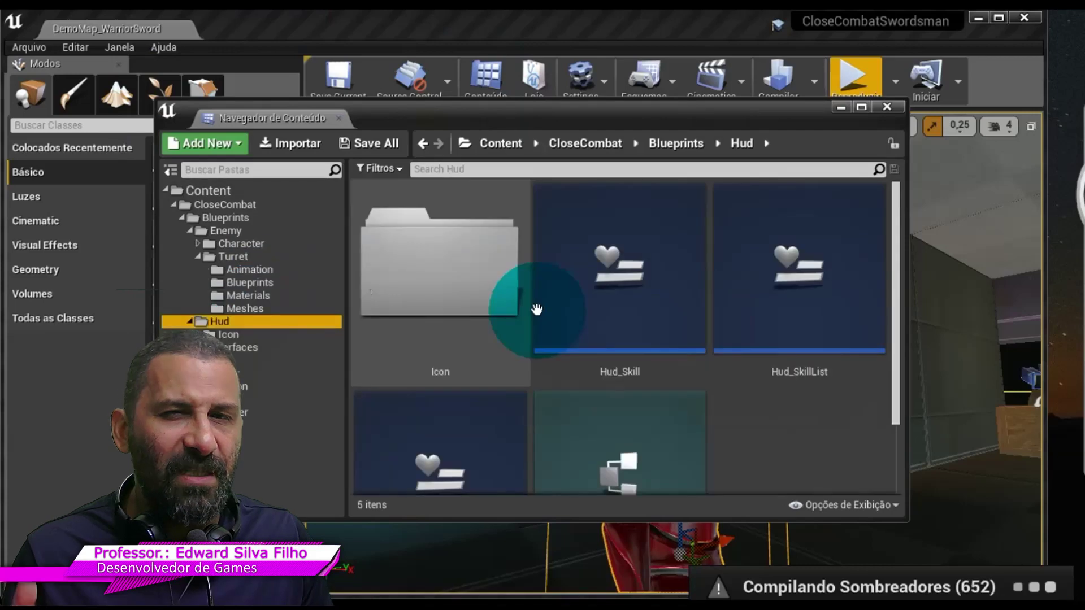
Step: Open the Hud_Skill widget in the widget editor
{"action": "left_click", "coordinate": [678, 288]}
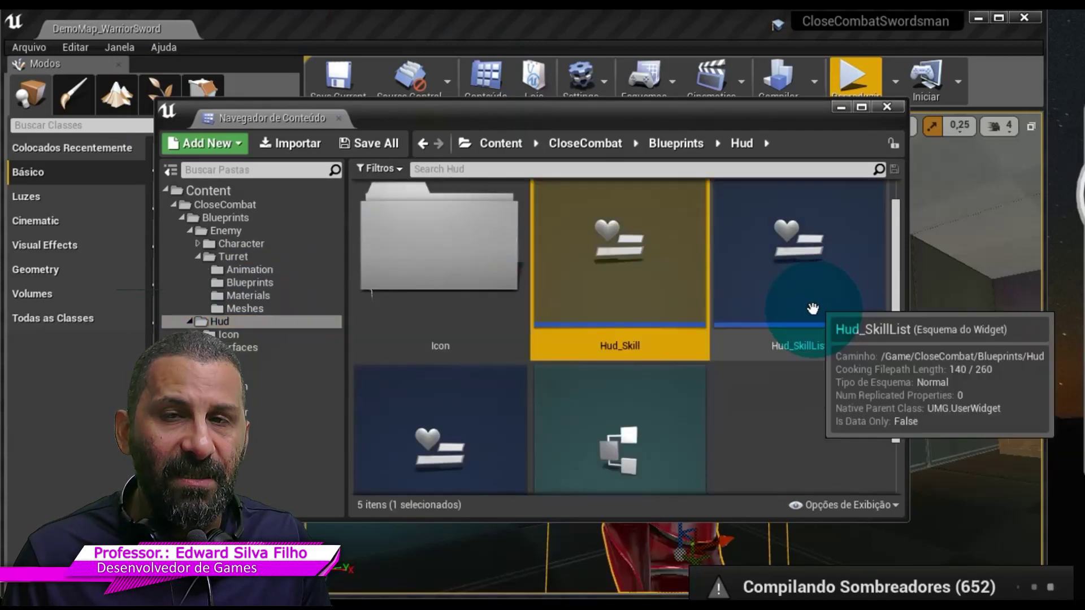
{"action": "left_click", "coordinate": [550, 439]}
{"action": "left_click", "coordinate": [444, 438]}
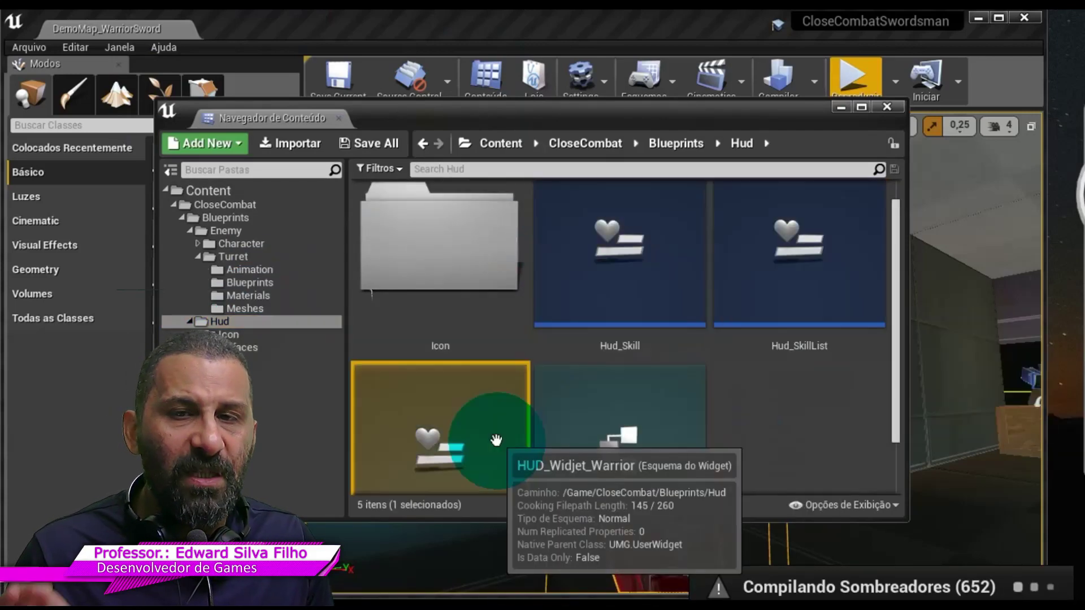
{"action": "left_click", "coordinate": [629, 308]}
{"action": "double_click", "coordinate": [629, 308]}
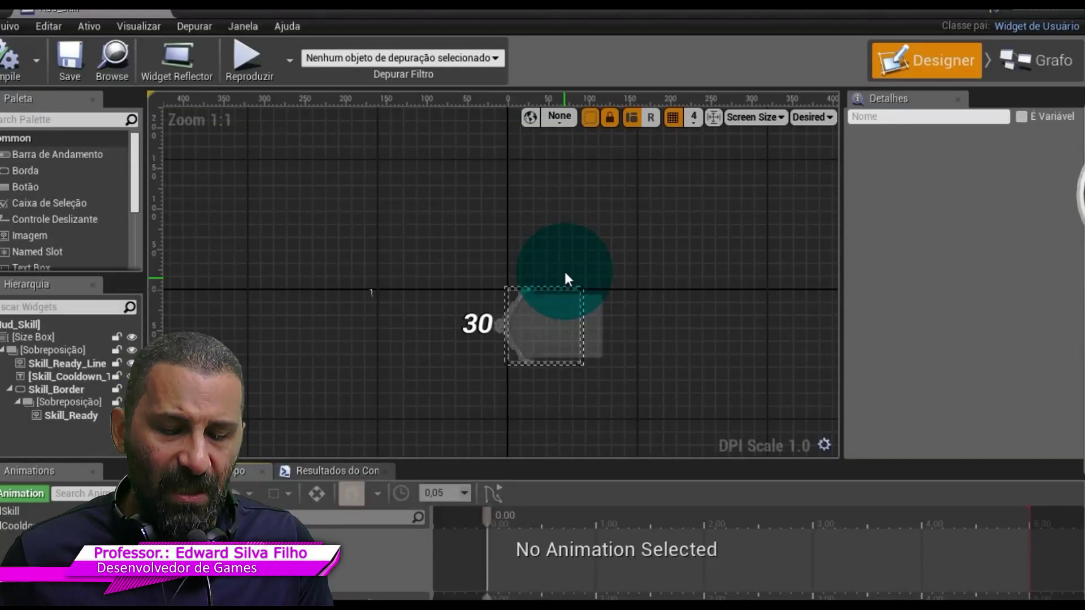
Step: Select the Skill_Ready widget on the Designer canvas and scroll through its Details
{"action": "scroll", "coordinate": [565, 273], "scroll_direction": "up", "scroll_amount": 1}
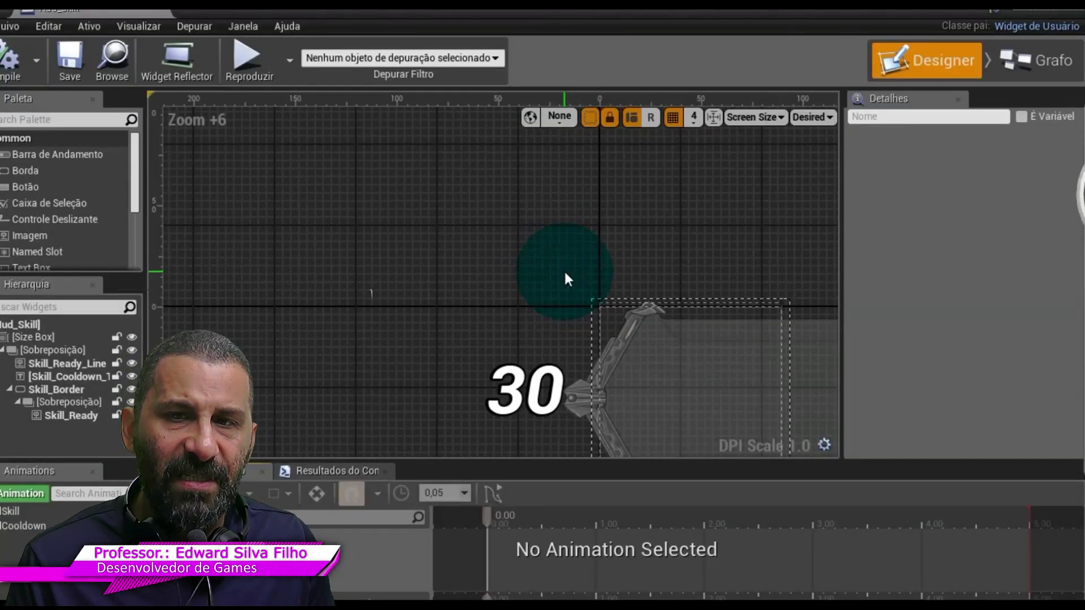
{"action": "left_click", "coordinate": [613, 342]}
{"action": "scroll", "coordinate": [605, 334], "scroll_direction": "down", "scroll_amount": 8}
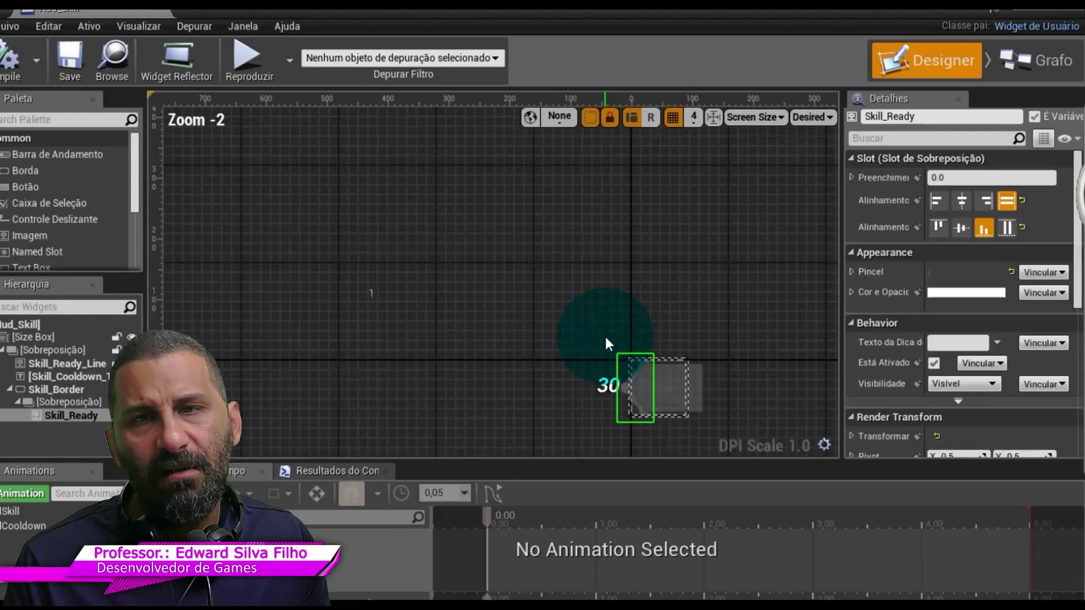
{"action": "scroll", "coordinate": [602, 334], "scroll_direction": "down", "scroll_amount": 4}
{"action": "scroll", "coordinate": [604, 341], "scroll_direction": "up", "scroll_amount": 1}
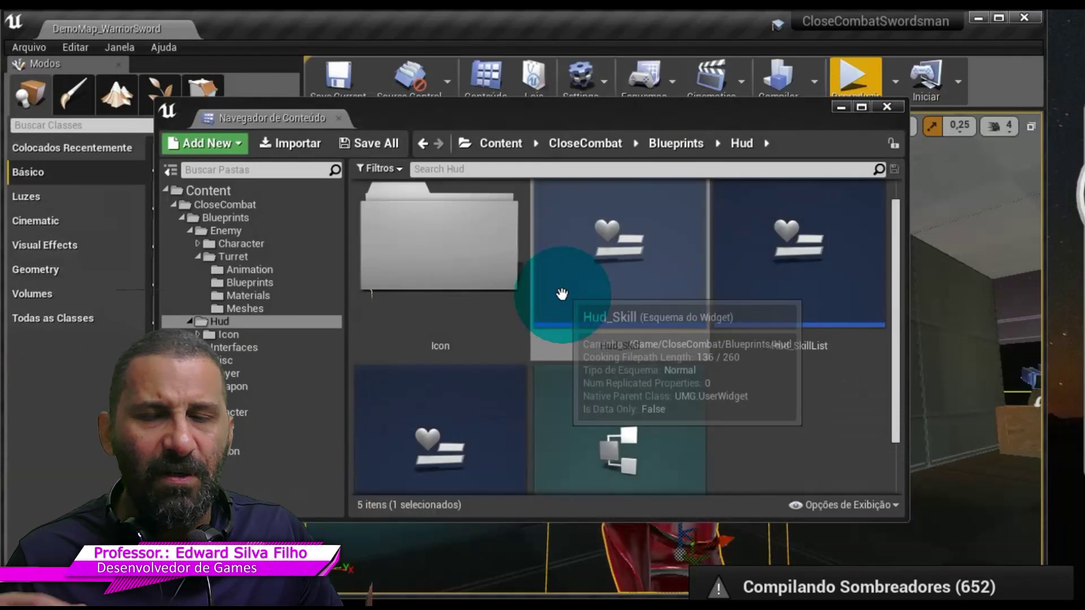
Step: Browse the Enemy > Character folder and select the Enemy_CloseCombat and pawn blueprints
{"action": "left_click", "coordinate": [246, 236]}
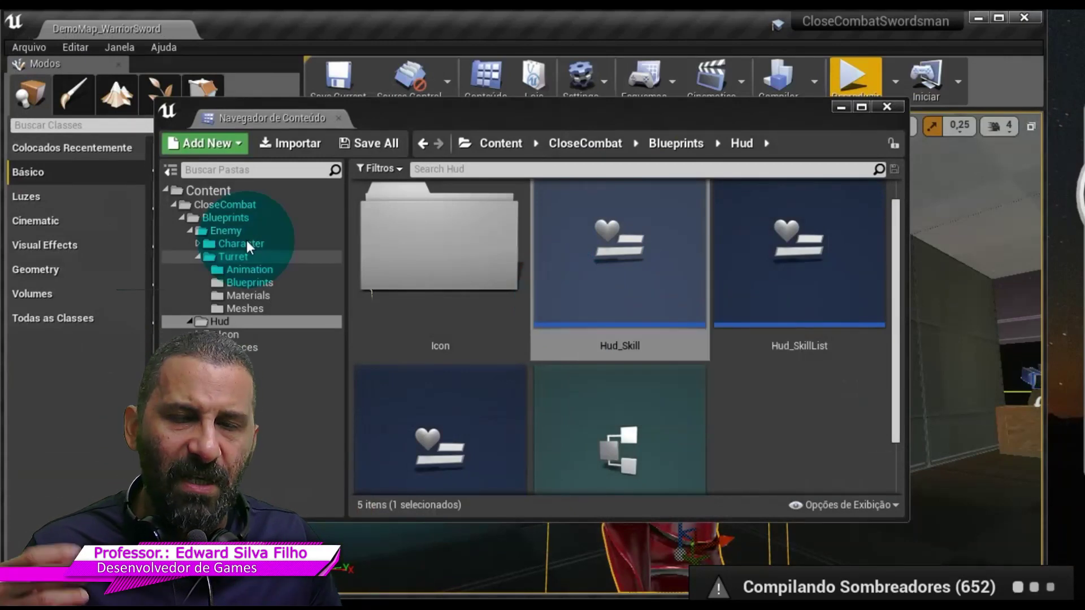
{"action": "double_click", "coordinate": [484, 274]}
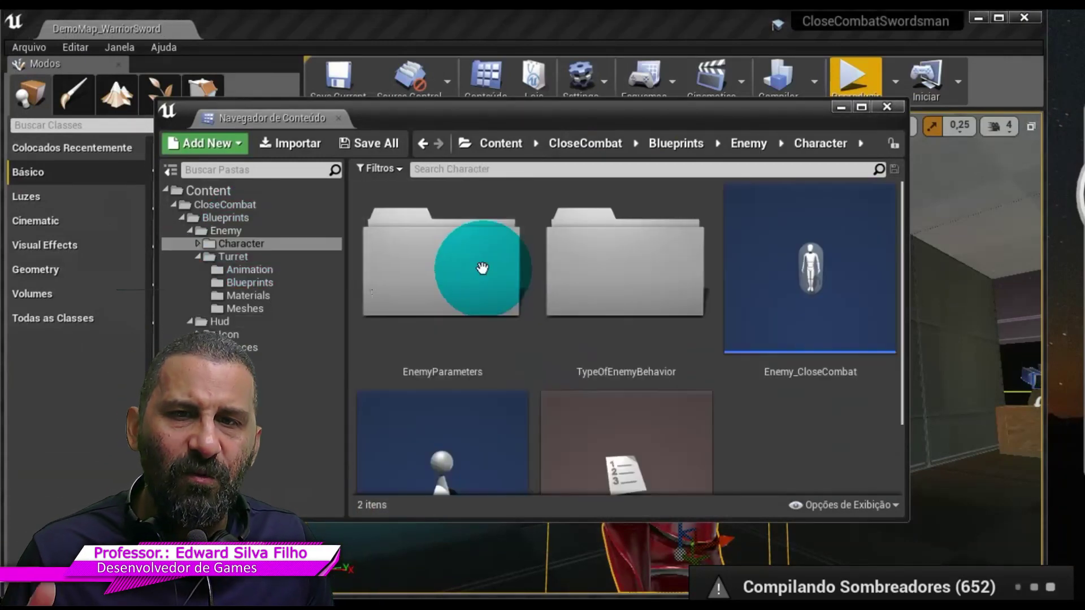
{"action": "left_click", "coordinate": [757, 281]}
{"action": "scroll", "coordinate": [650, 333], "scroll_direction": "down", "scroll_amount": 1}
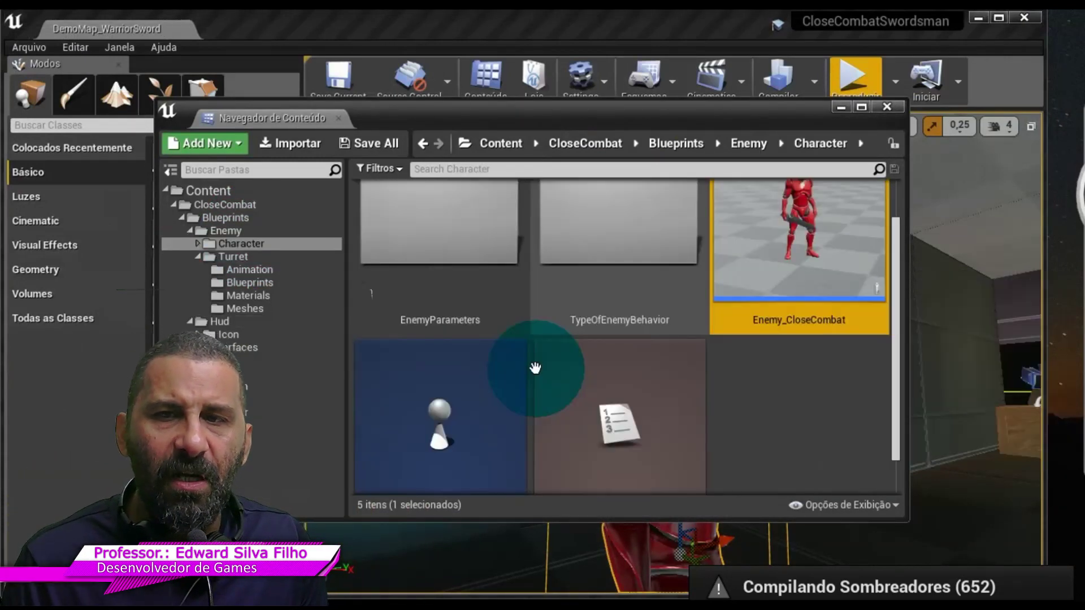
{"action": "left_click", "coordinate": [452, 390]}
Step: Open Swordsman_AnimBP from CloseCombat > Character > UE4Mannequin > Animations
{"action": "left_click", "coordinate": [264, 419]}
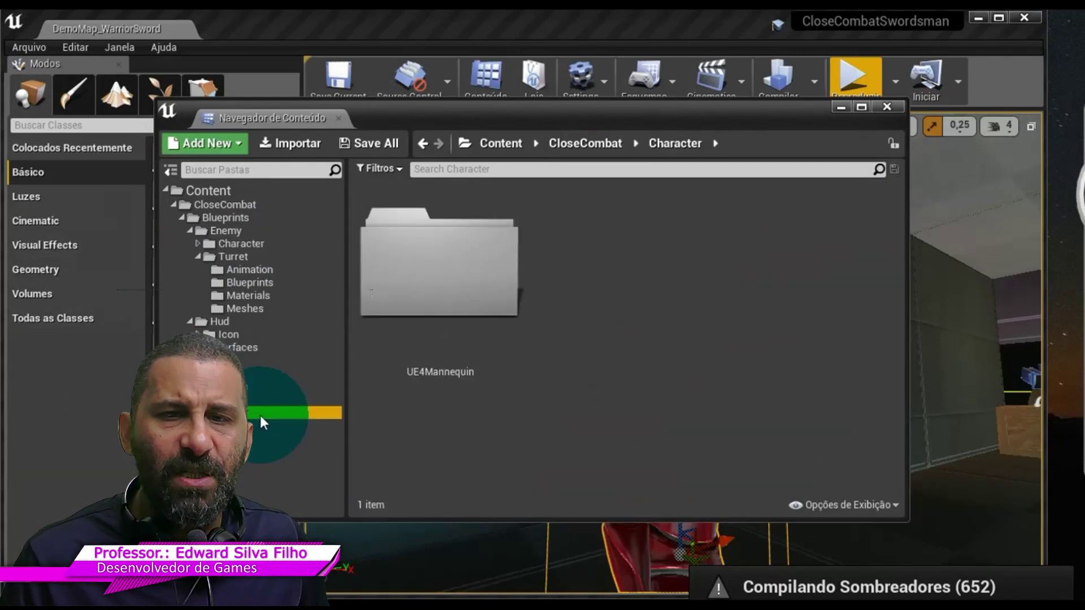
{"action": "double_click", "coordinate": [502, 322]}
{"action": "double_click", "coordinate": [503, 320]}
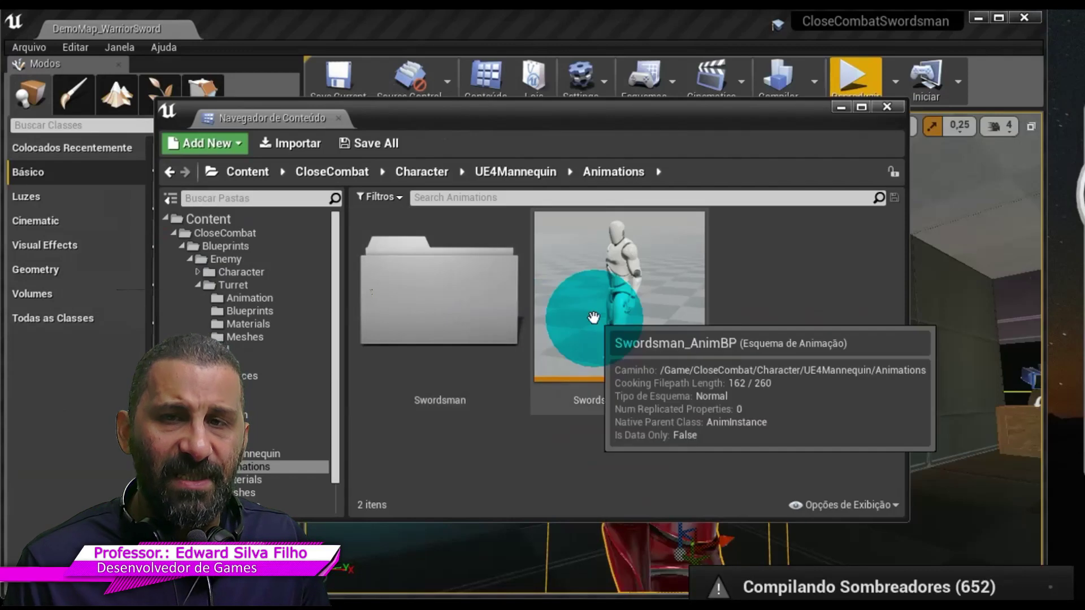
{"action": "double_click", "coordinate": [593, 318]}
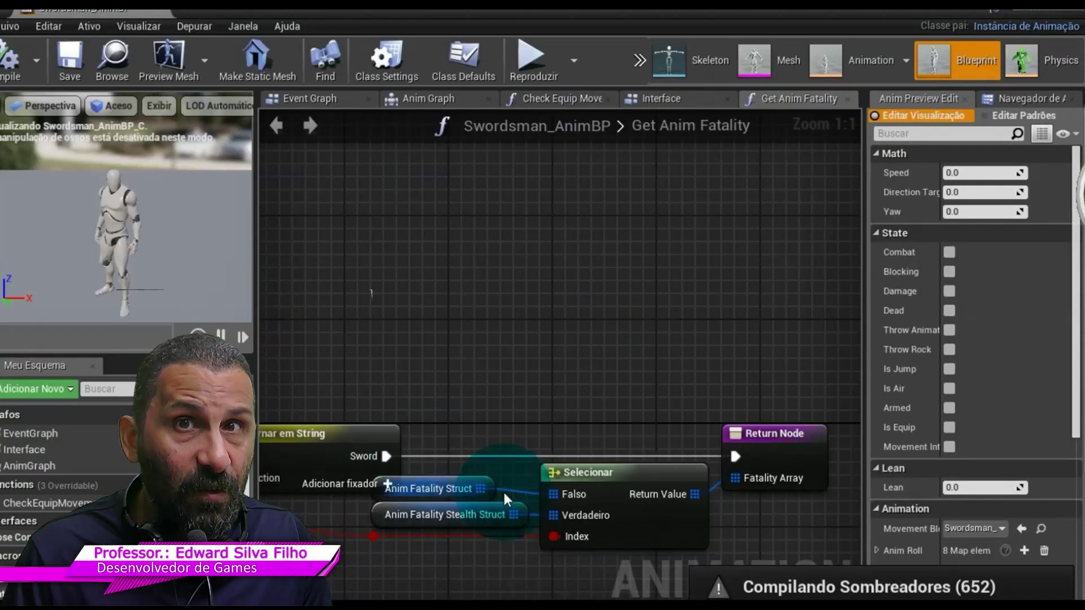
Step: Select the Selecionar node, then switch to Skeleton mode and select a bone
{"action": "left_click", "coordinate": [351, 460]}
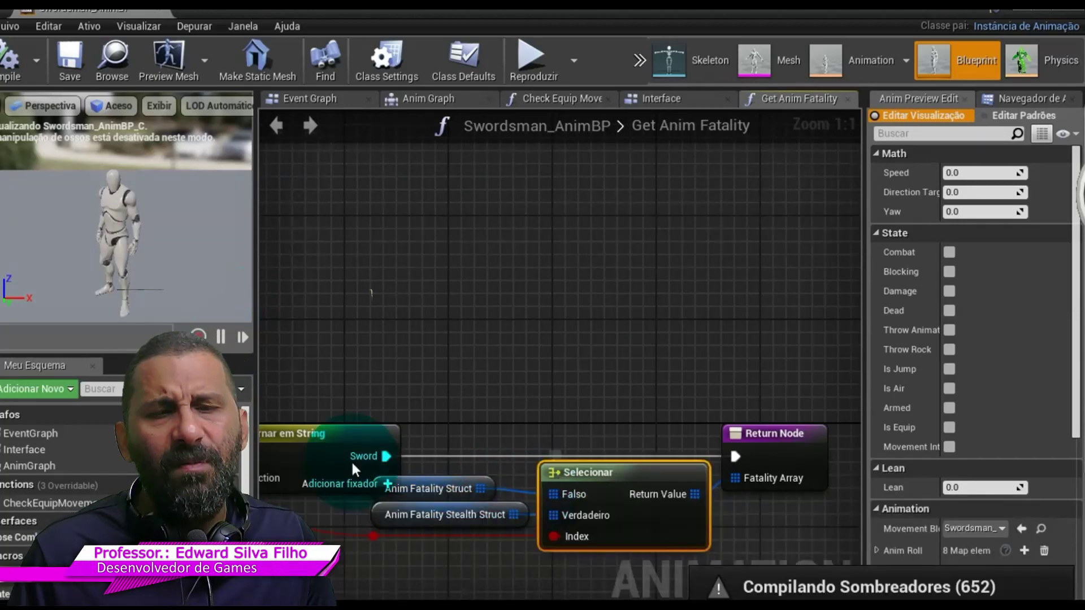
{"action": "scroll", "coordinate": [489, 292], "scroll_direction": "down", "scroll_amount": 3}
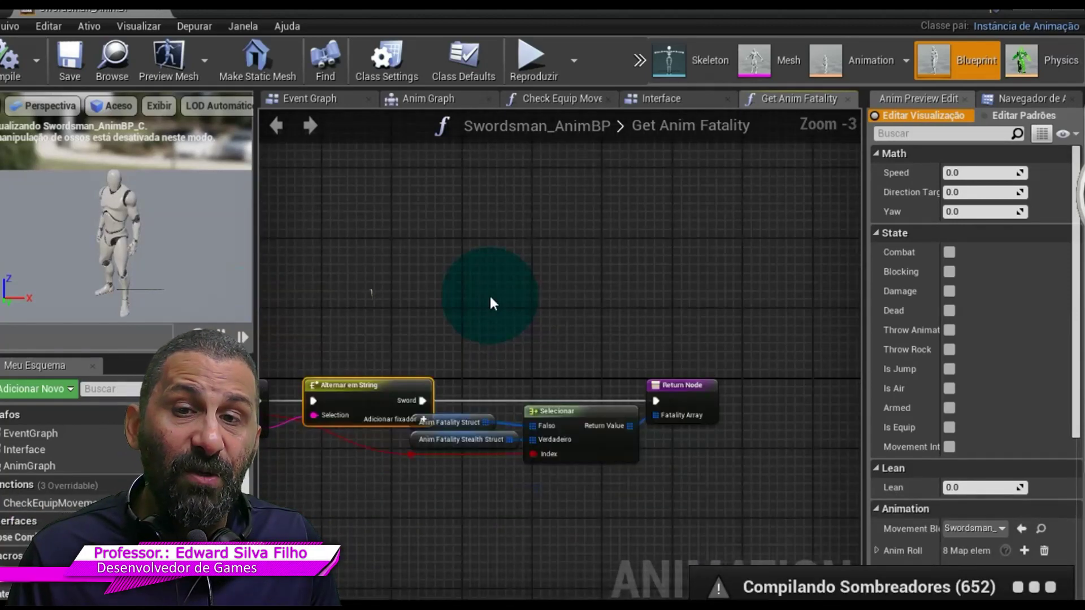
{"action": "scroll", "coordinate": [489, 293], "scroll_direction": "up", "scroll_amount": 2}
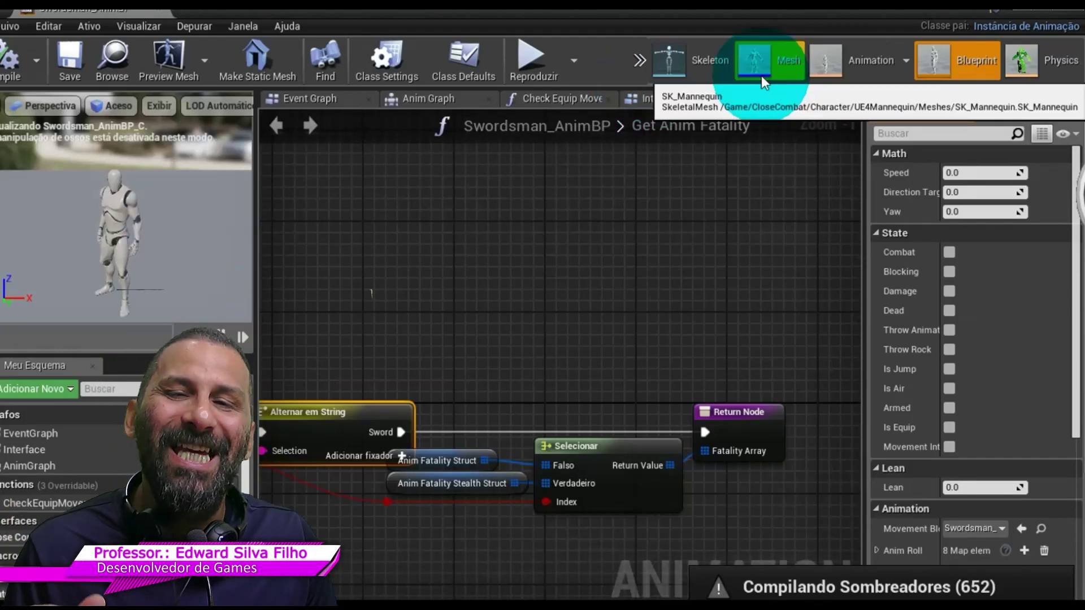
{"action": "left_click", "coordinate": [687, 74]}
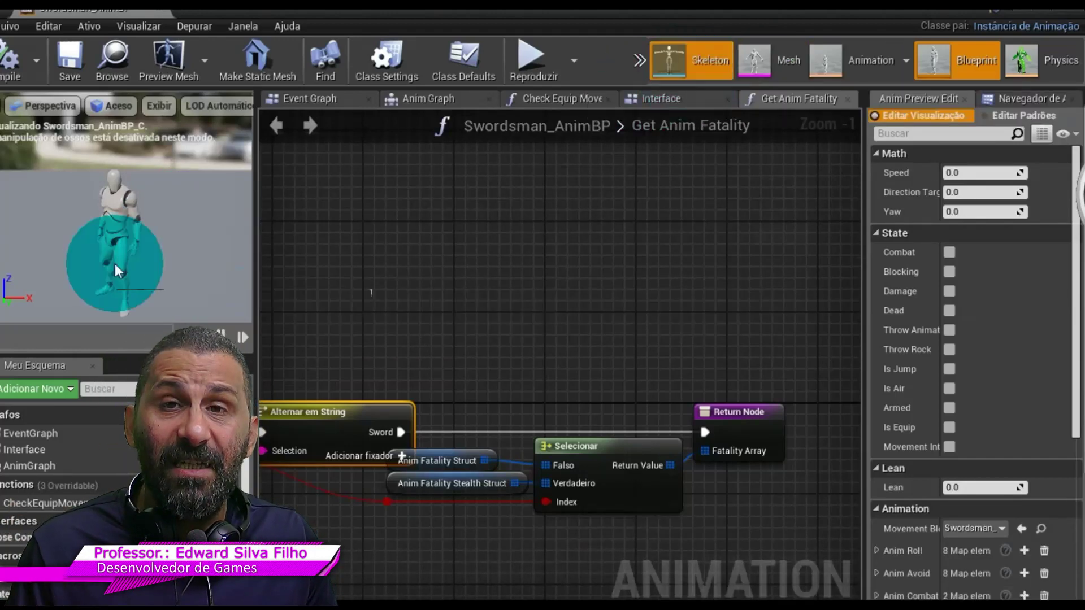
{"action": "left_click", "coordinate": [136, 268]}
Step: Select the pinky_03_l bone, Socket_HandL socket and hand_l bone in the Skeleton Tree
{"action": "left_click", "coordinate": [122, 372]}
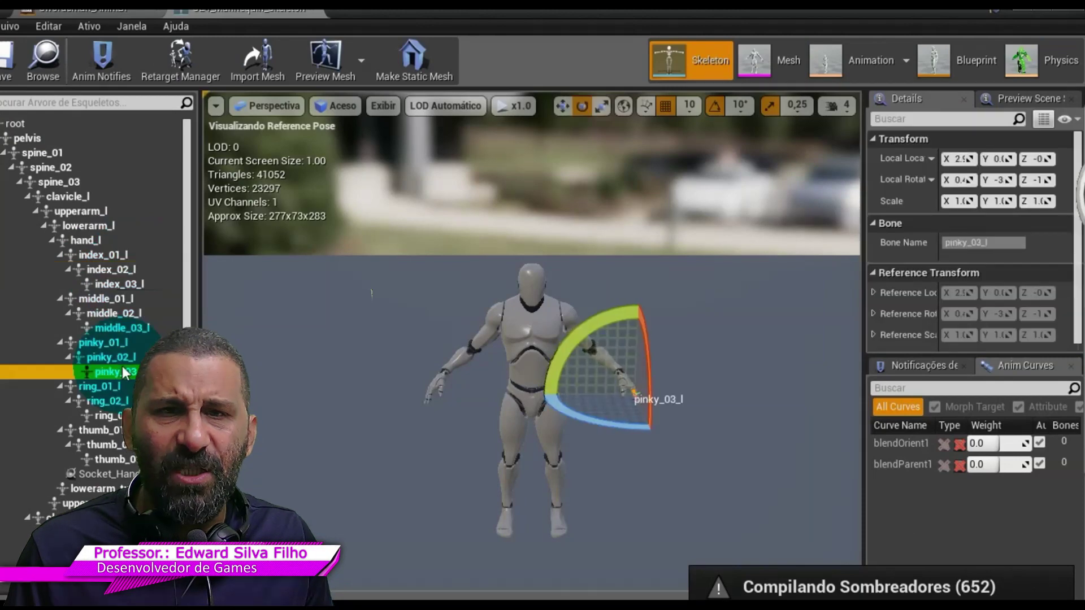
{"action": "left_click", "coordinate": [107, 473]}
{"action": "left_click", "coordinate": [85, 240]}
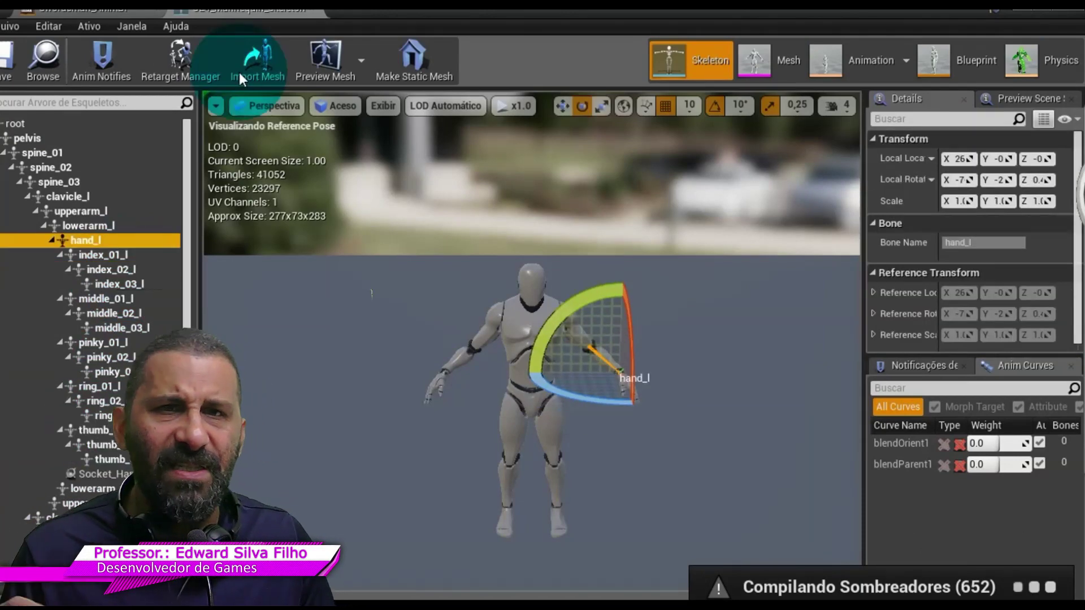
Step: Un-maximize the skeleton editor window and move it down and to the right
{"action": "double_click", "coordinate": [470, 15]}
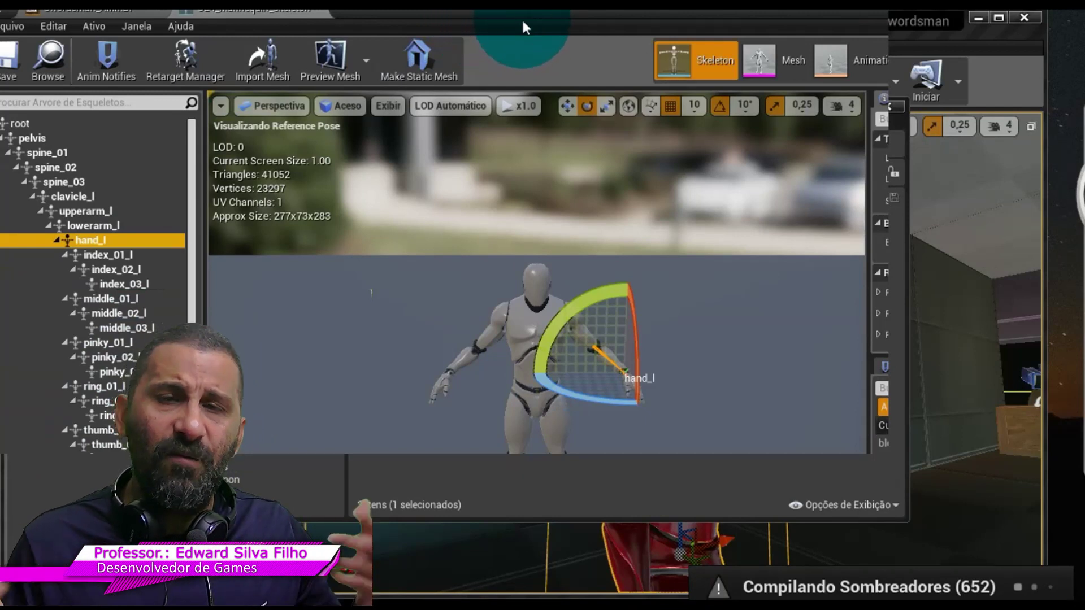
{"action": "left_click", "coordinate": [386, 19]}
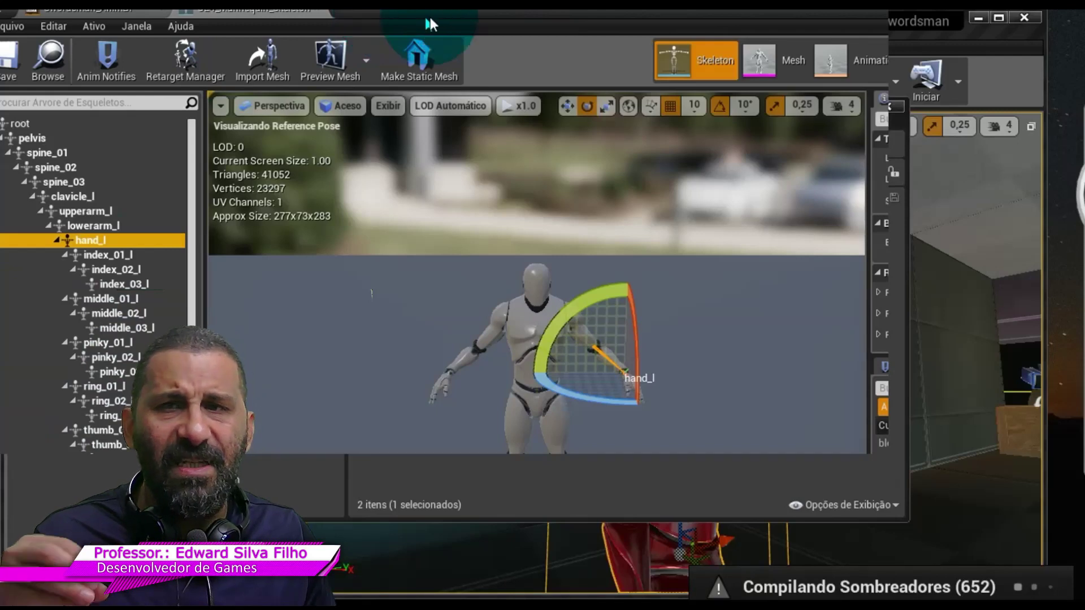
{"action": "left_click", "coordinate": [417, 55]}
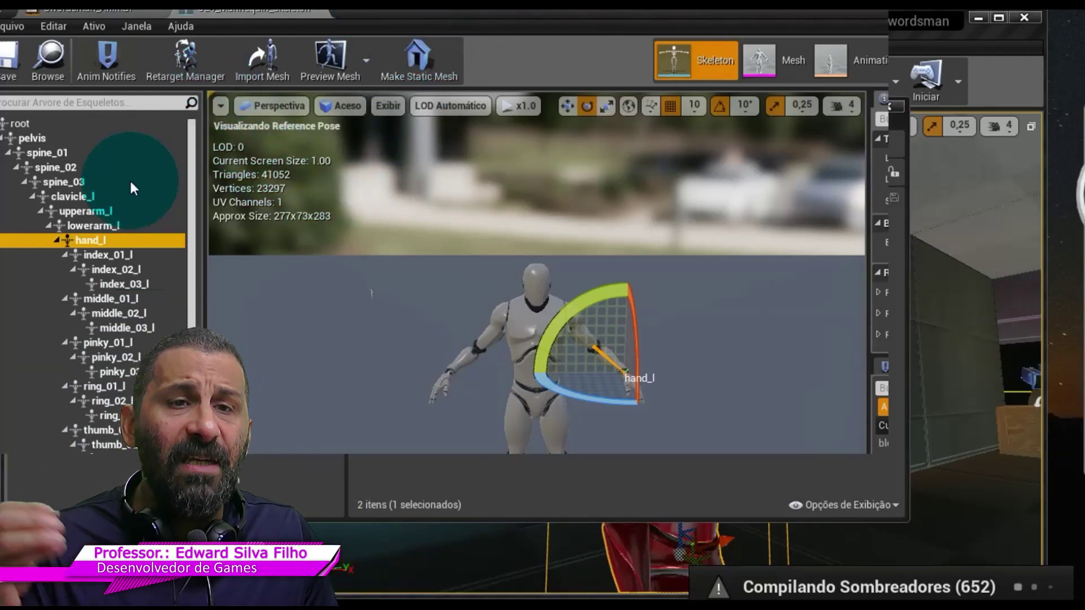
{"action": "left_click_drag", "start_coordinate": [110, 10], "coordinate": [156, 26]}
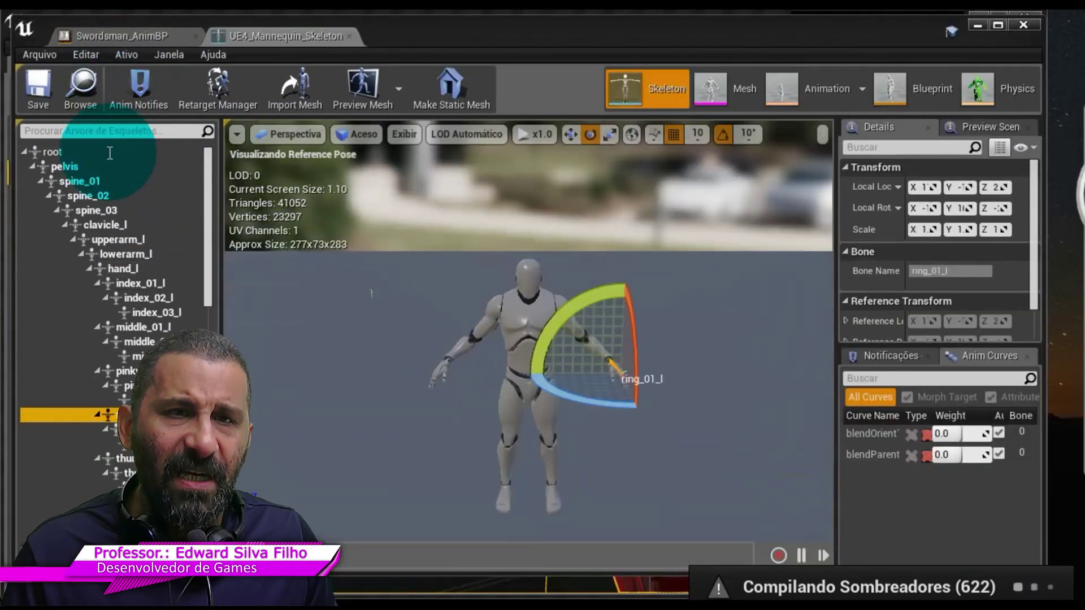
Step: Select the index_01_l and pinky_03_l bones and zoom the viewport on the hand
{"action": "left_click", "coordinate": [119, 283]}
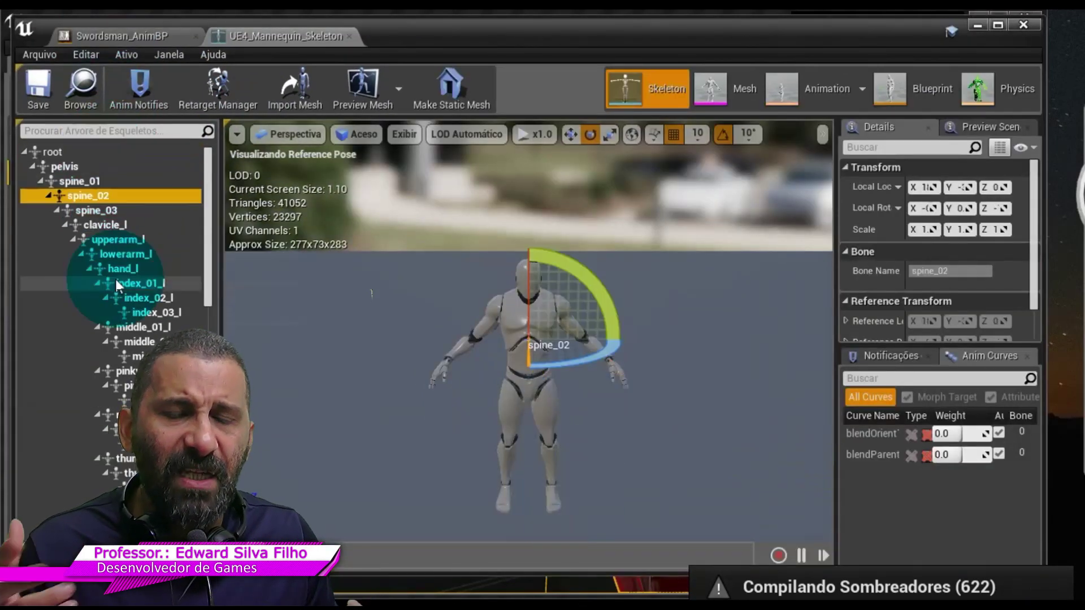
{"action": "left_click", "coordinate": [125, 400]}
{"action": "scroll", "coordinate": [575, 320], "scroll_direction": "up", "scroll_amount": 10}
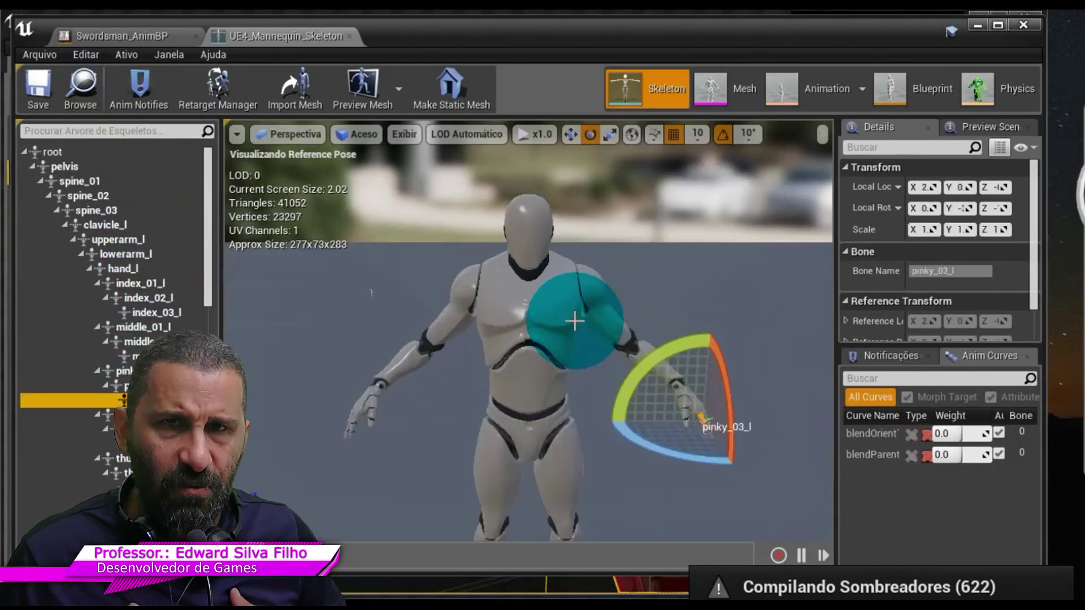
{"action": "scroll", "coordinate": [371, 292], "scroll_direction": "up", "scroll_amount": 3}
{"action": "scroll", "coordinate": [575, 321], "scroll_direction": "down", "scroll_amount": 5}
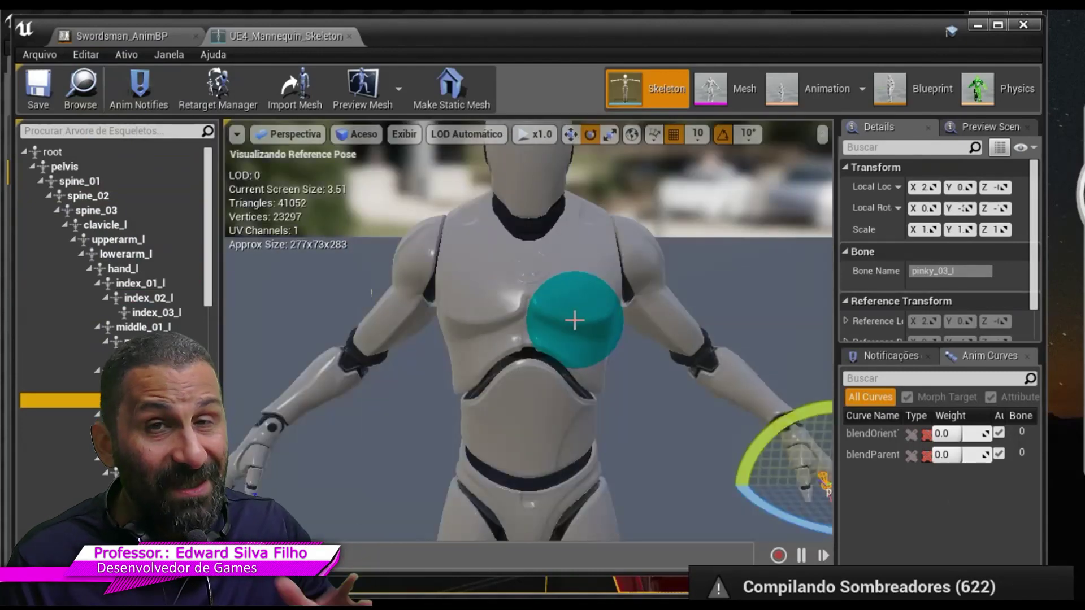
Step: Open SK_Mannequin, toggle the Element 0 and Section 0 highlights, and switch to Animation mode
{"action": "left_click", "coordinate": [744, 95]}
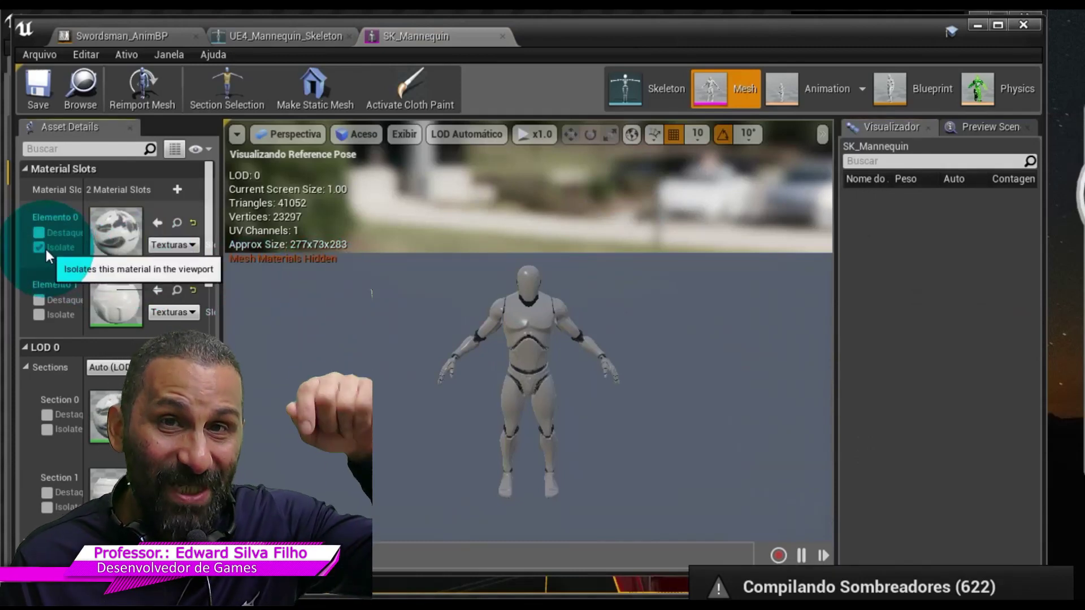
{"action": "left_click", "coordinate": [39, 232]}
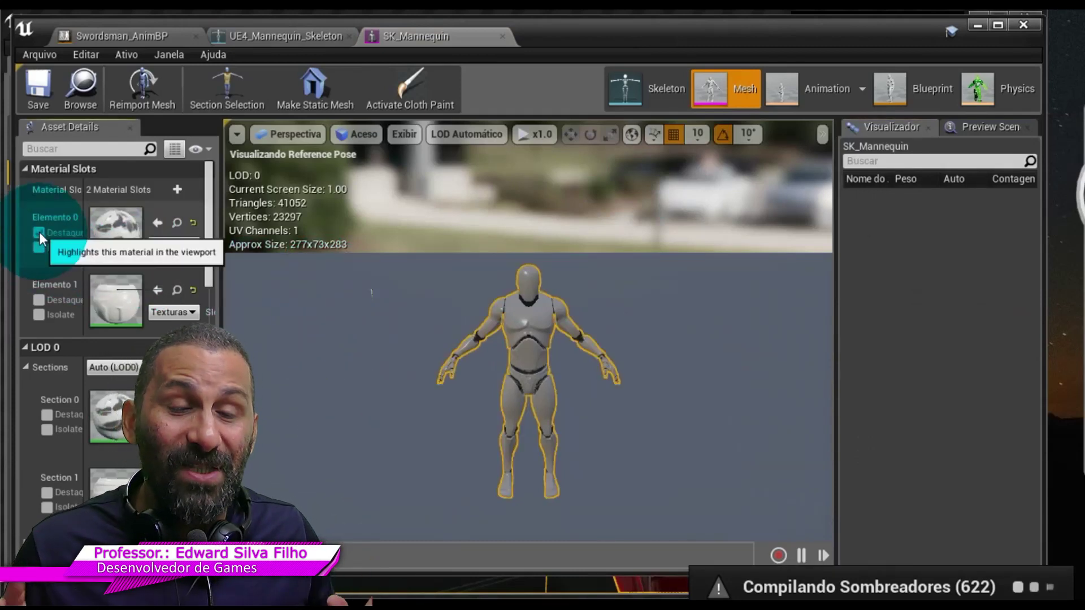
{"action": "left_click", "coordinate": [39, 231]}
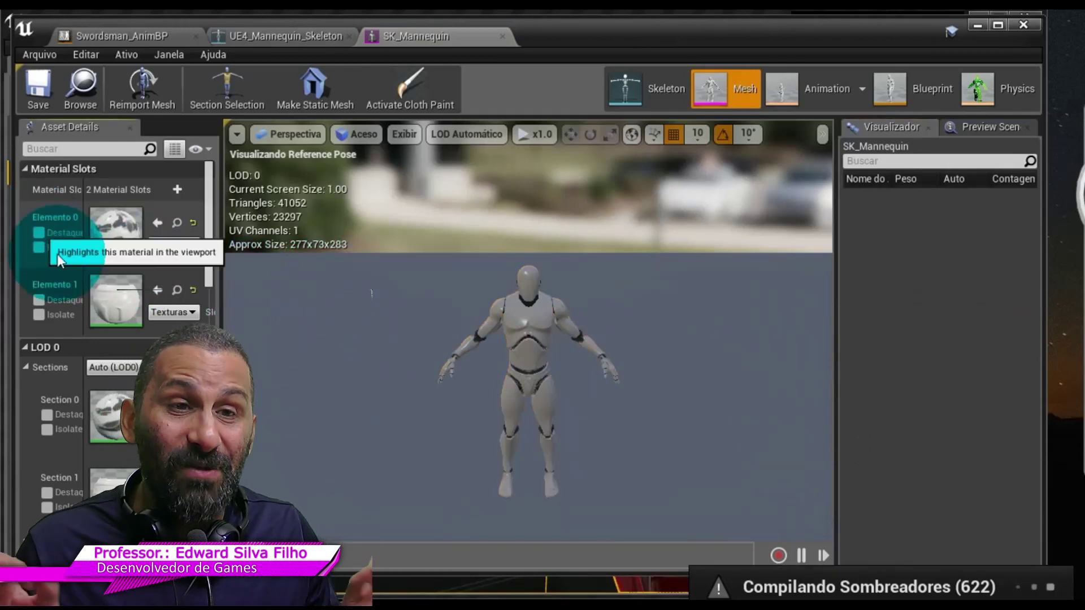
{"action": "left_click", "coordinate": [45, 414]}
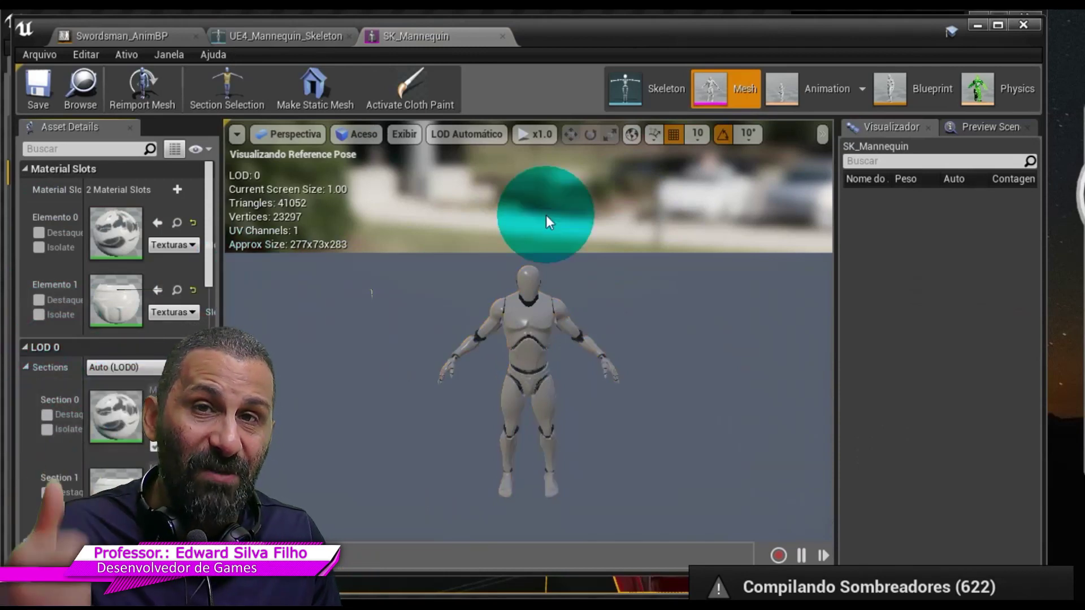
{"action": "left_click", "coordinate": [779, 94]}
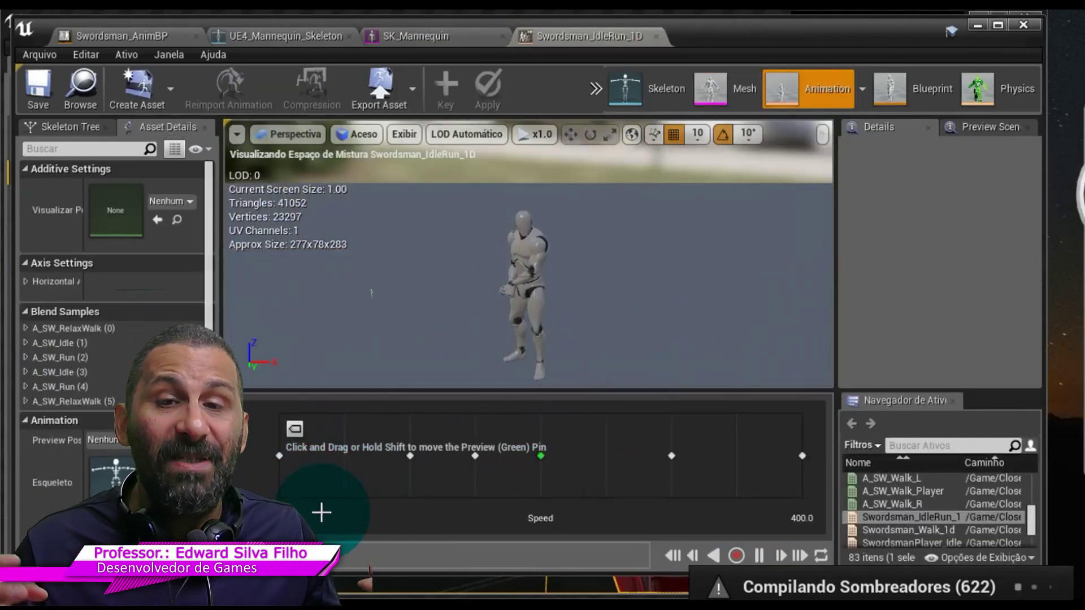
{"action": "left_click", "coordinate": [714, 557]}
{"action": "left_click", "coordinate": [671, 457]}
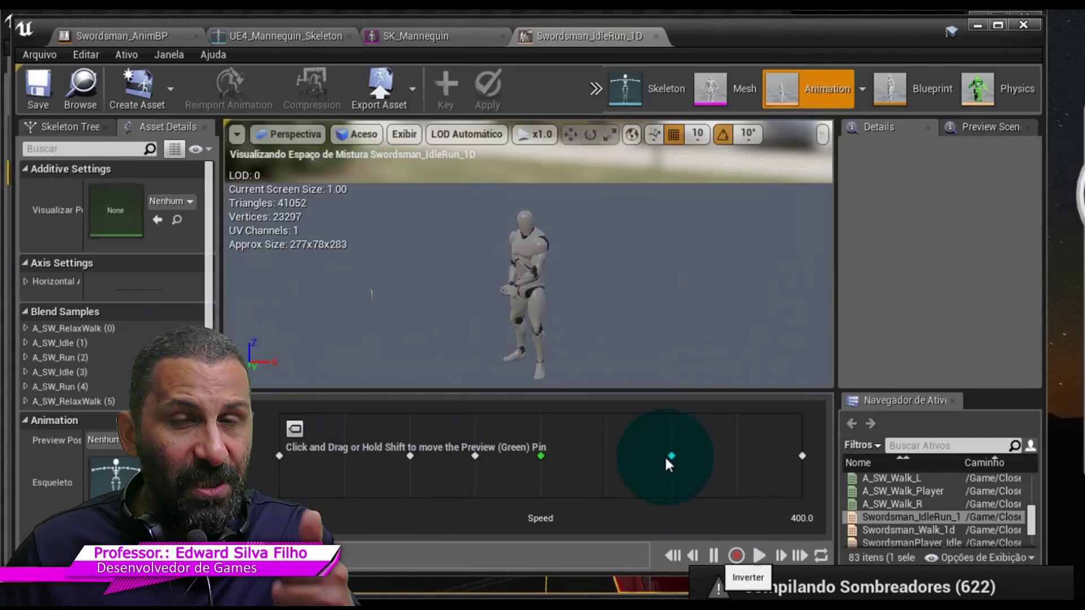
{"action": "scroll", "coordinate": [600, 356], "scroll_direction": "up", "scroll_amount": 5}
{"action": "scroll", "coordinate": [600, 356], "scroll_direction": "up", "scroll_amount": 3}
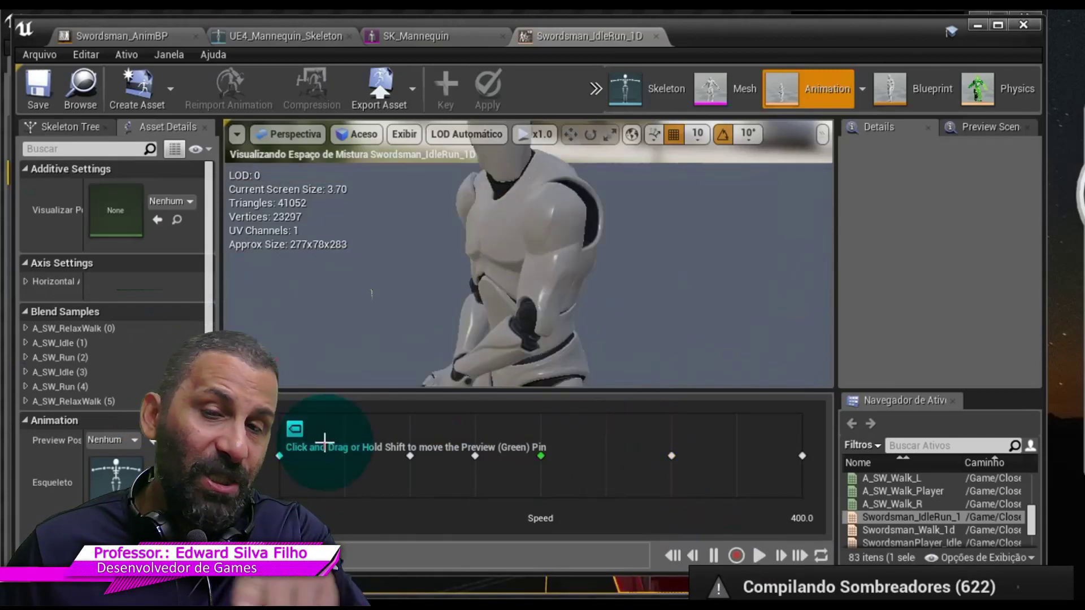
{"action": "left_click", "coordinate": [512, 506]}
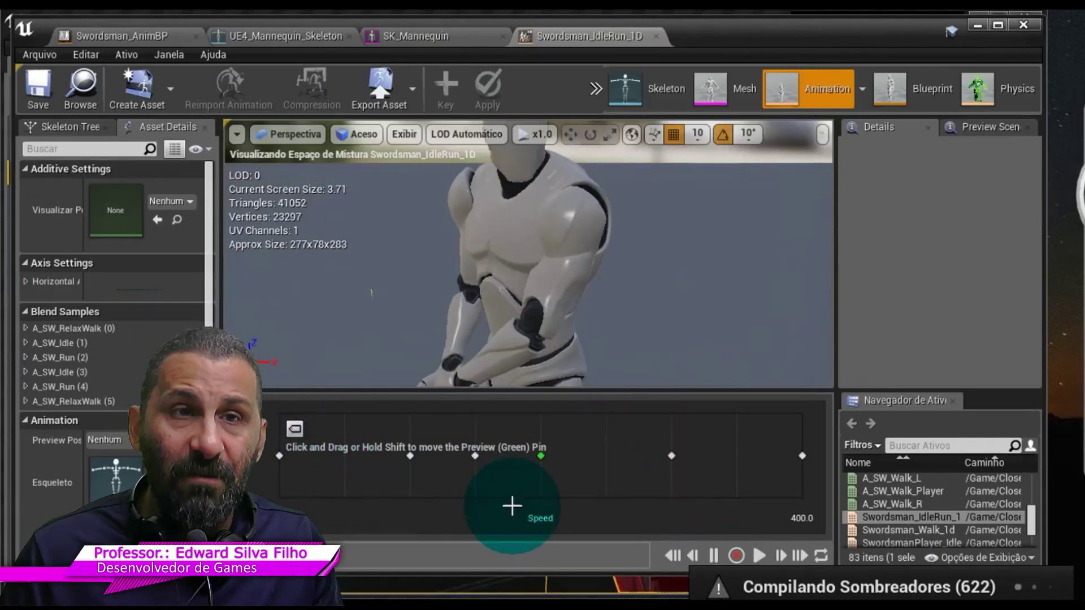
Step: Play the blend space preview and move the camera toward the mannequin
{"action": "left_click", "coordinate": [759, 557]}
{"action": "mouse_move", "coordinate": [690, 324]}
{"action": "left_mouse_down"}
{"action": "mouse_move", "coordinate": [683, 290]}
{"action": "mouse_move", "coordinate": [779, 141]}
{"action": "left_mouse_up"}
{"action": "left_click", "coordinate": [890, 90]}
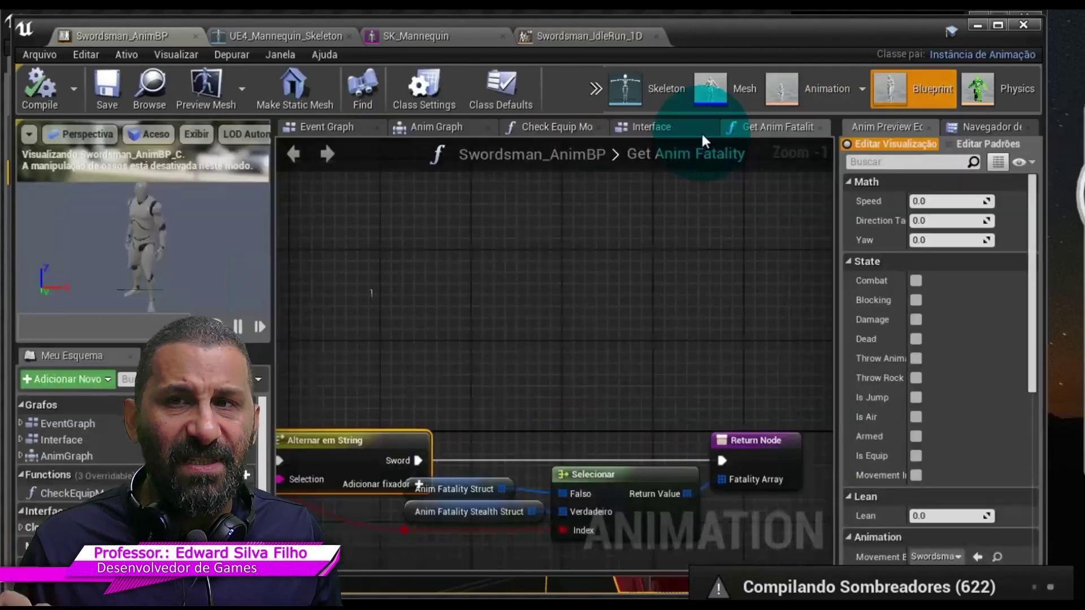
Step: Inspect the Get Anim Fatality graph's Selecionar node, then open SK_Mannequin_PhysicsAsset
{"action": "scroll", "coordinate": [525, 279], "scroll_direction": "up", "scroll_amount": 1}
{"action": "scroll", "coordinate": [524, 279], "scroll_direction": "down", "scroll_amount": 3}
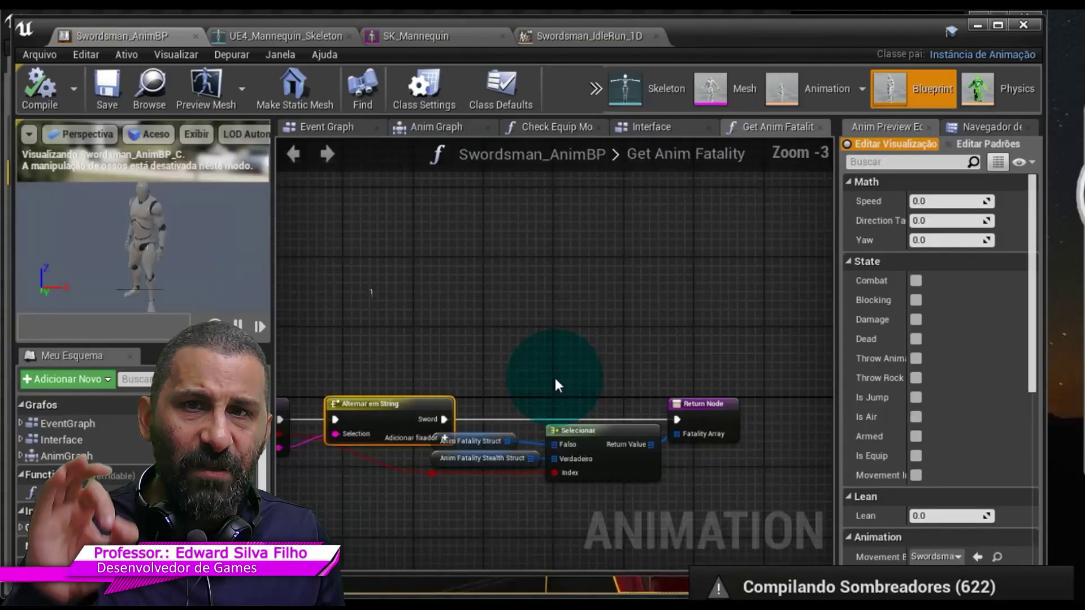
{"action": "left_click", "coordinate": [577, 431]}
{"action": "scroll", "coordinate": [377, 428], "scroll_direction": "up", "scroll_amount": 3}
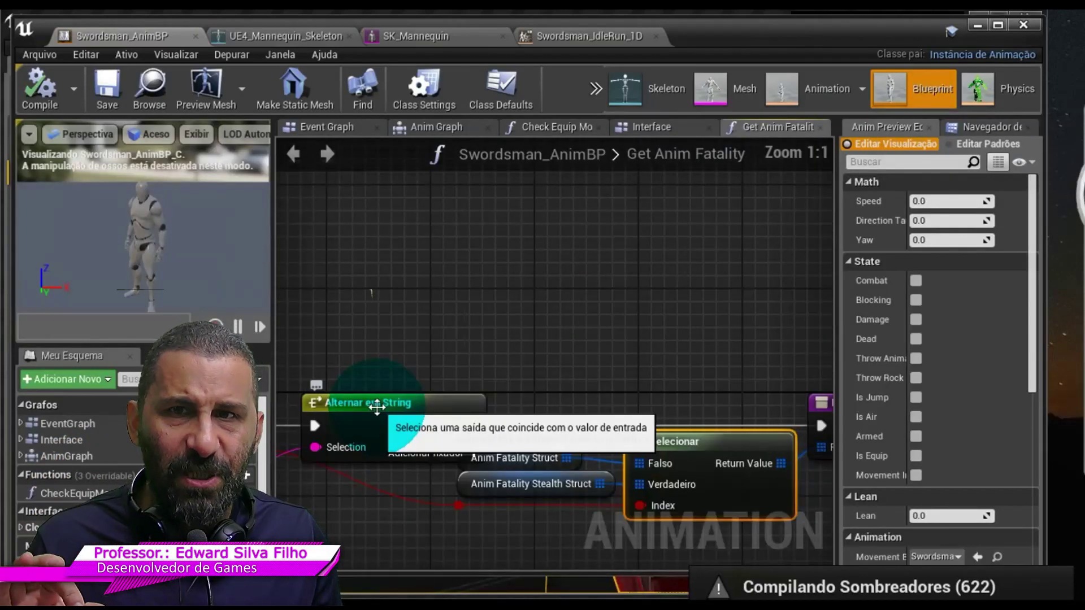
{"action": "left_click", "coordinate": [891, 97]}
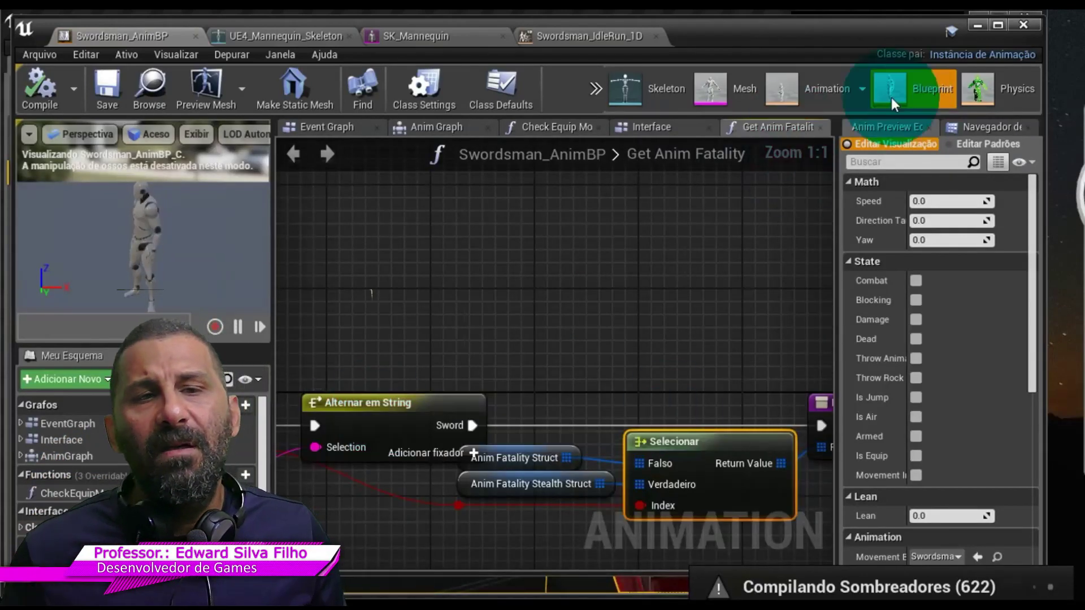
{"action": "left_click", "coordinate": [960, 93]}
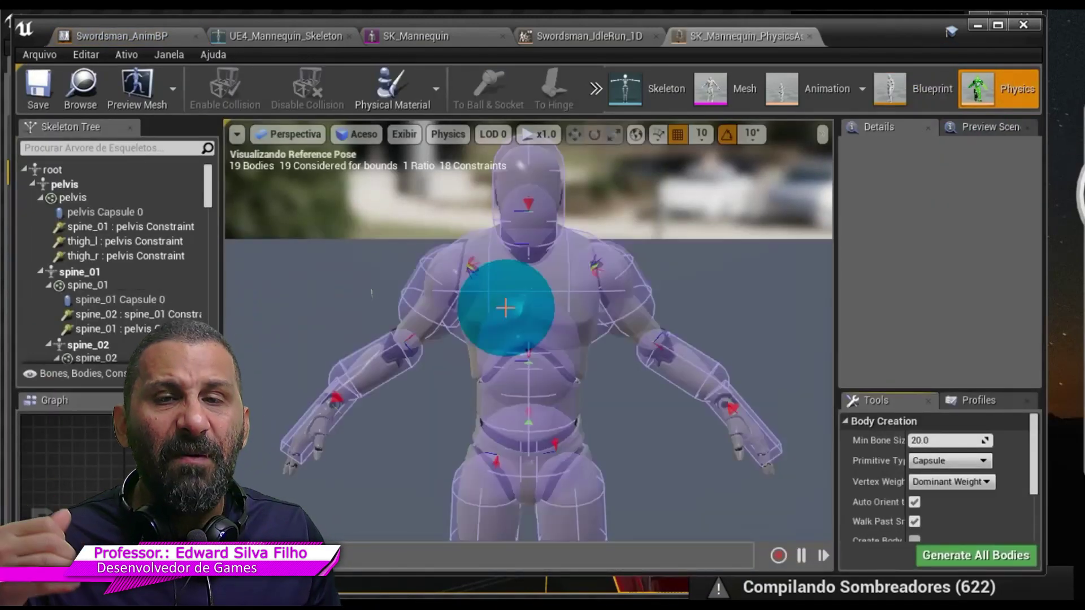
Step: Inspect the thigh_r–pelvis constraint, then the spine_01 capsule body and its pelvis constraint
{"action": "left_click", "coordinate": [156, 256]}
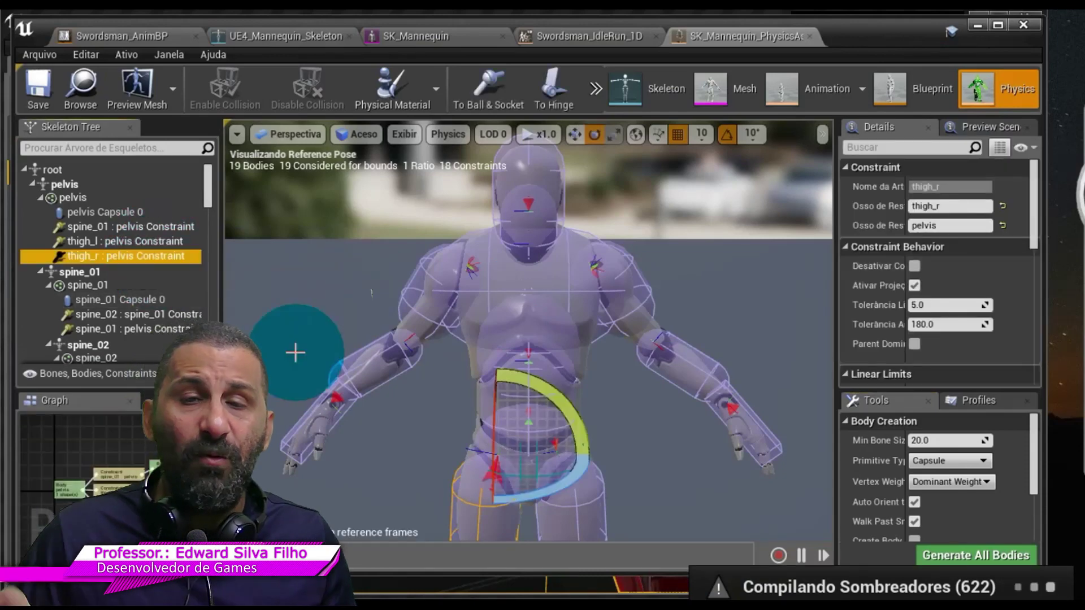
{"action": "scroll", "coordinate": [124, 451], "scroll_direction": "down", "scroll_amount": 2}
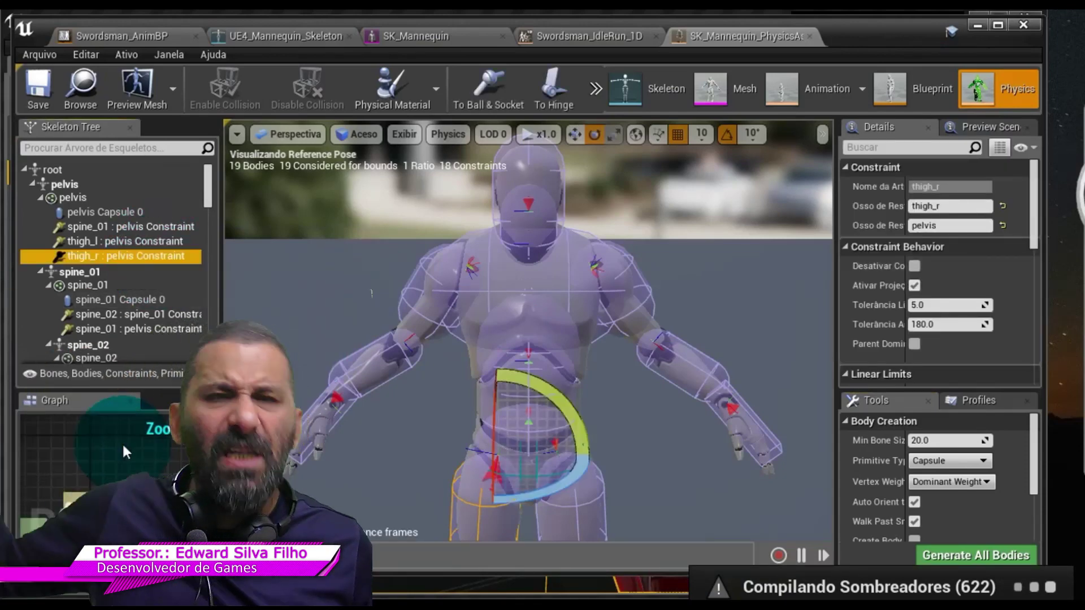
{"action": "left_click", "coordinate": [102, 299]}
{"action": "left_click", "coordinate": [121, 330]}
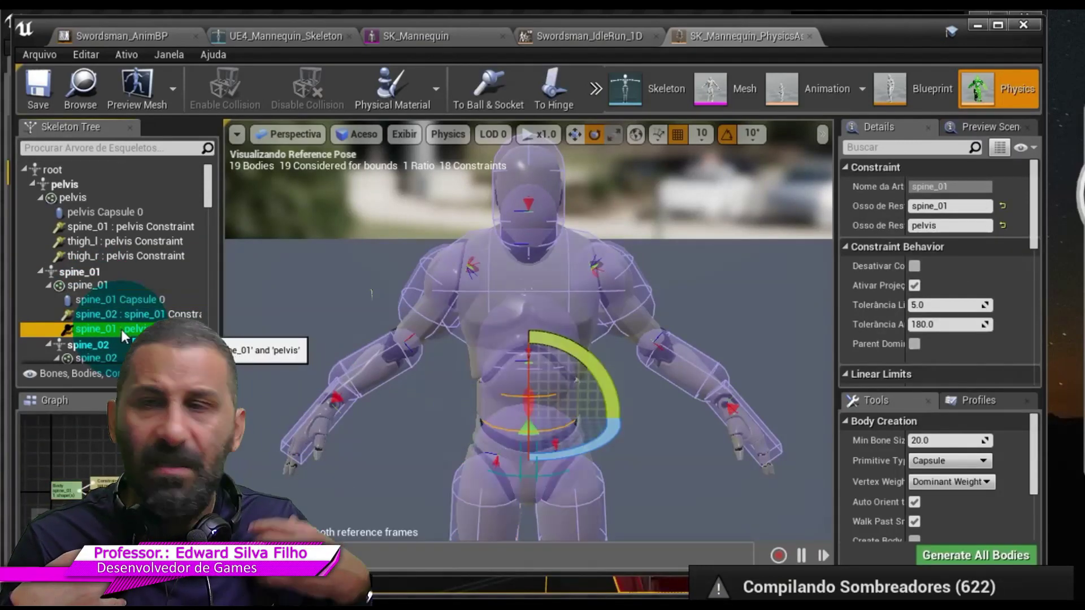
{"action": "scroll", "coordinate": [121, 331], "scroll_direction": "down", "scroll_amount": 2}
Step: Inspect the spine_02 body and the upperarm_l–spine_02 constraint (linear tolerance 5.0, angular 180.0)
{"action": "left_click", "coordinate": [129, 336]}
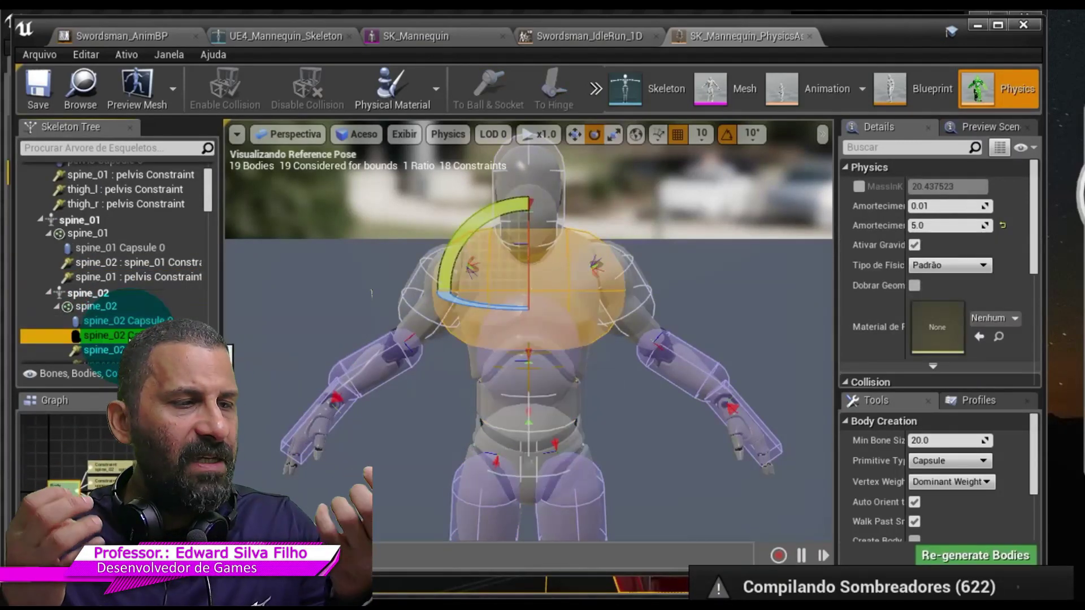
{"action": "scroll", "coordinate": [134, 305], "scroll_direction": "down", "scroll_amount": 1}
{"action": "scroll", "coordinate": [135, 305], "scroll_direction": "down", "scroll_amount": 3}
{"action": "left_click", "coordinate": [135, 277]}
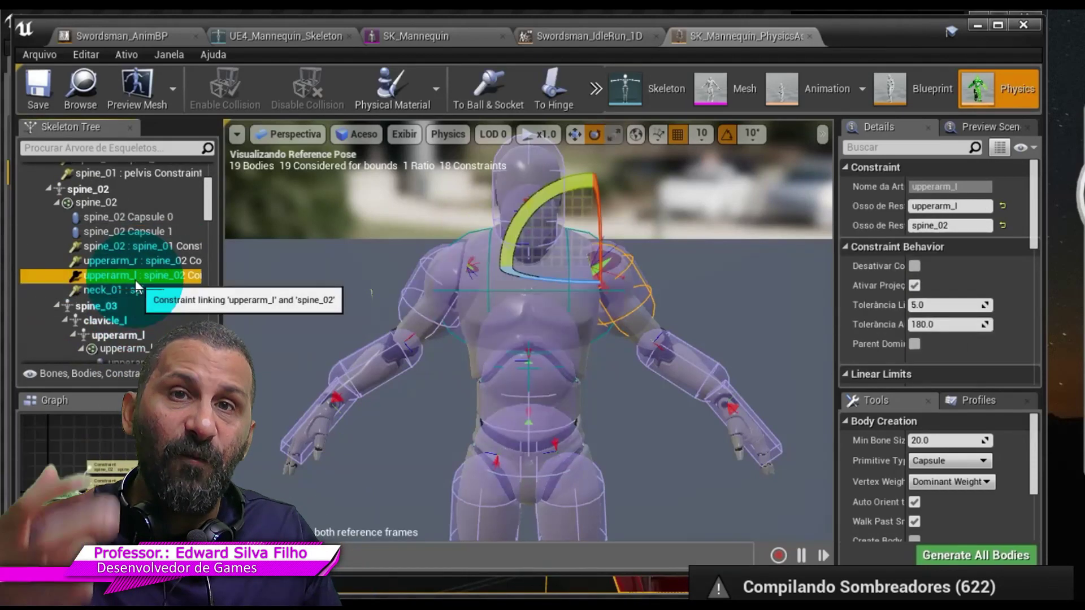
{"action": "scroll", "coordinate": [140, 324], "scroll_direction": "down", "scroll_amount": 1}
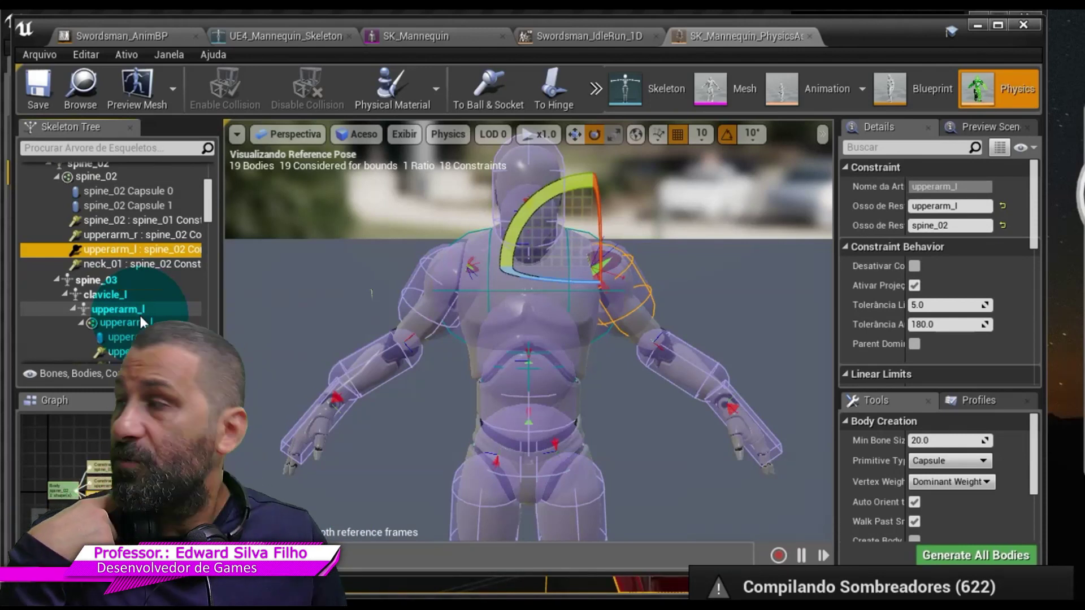
Step: Rotate the upperarm_l constraint by 10° and its collision capsule by -10°
{"action": "mouse_move", "coordinate": [588, 283]}
{"action": "left_mouse_down"}
{"action": "mouse_move", "coordinate": [599, 280]}
{"action": "mouse_move", "coordinate": [601, 250]}
{"action": "left_mouse_up"}
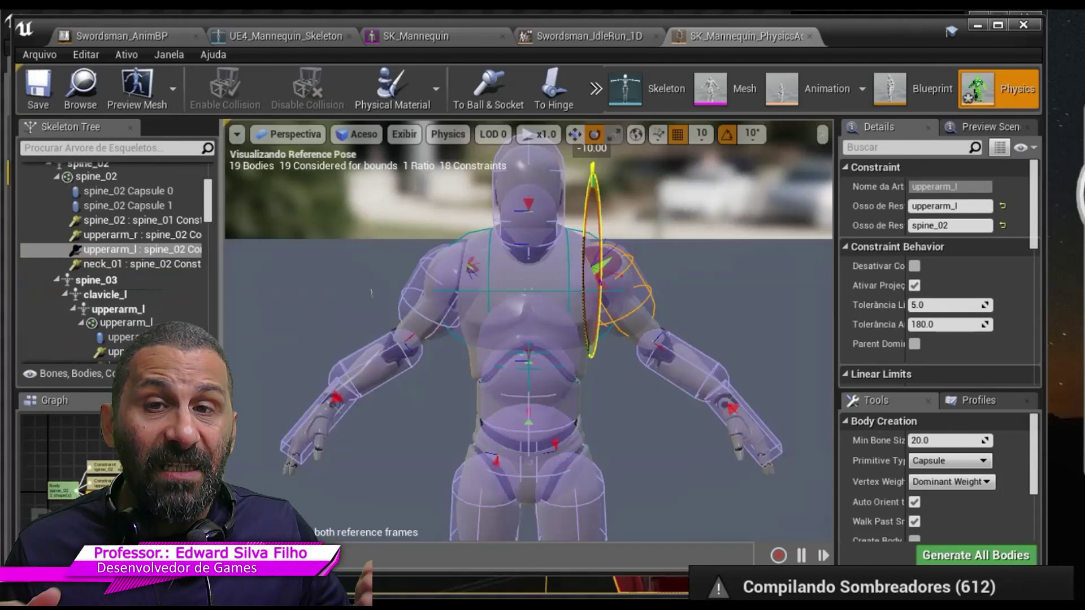
{"action": "left_click", "coordinate": [636, 305]}
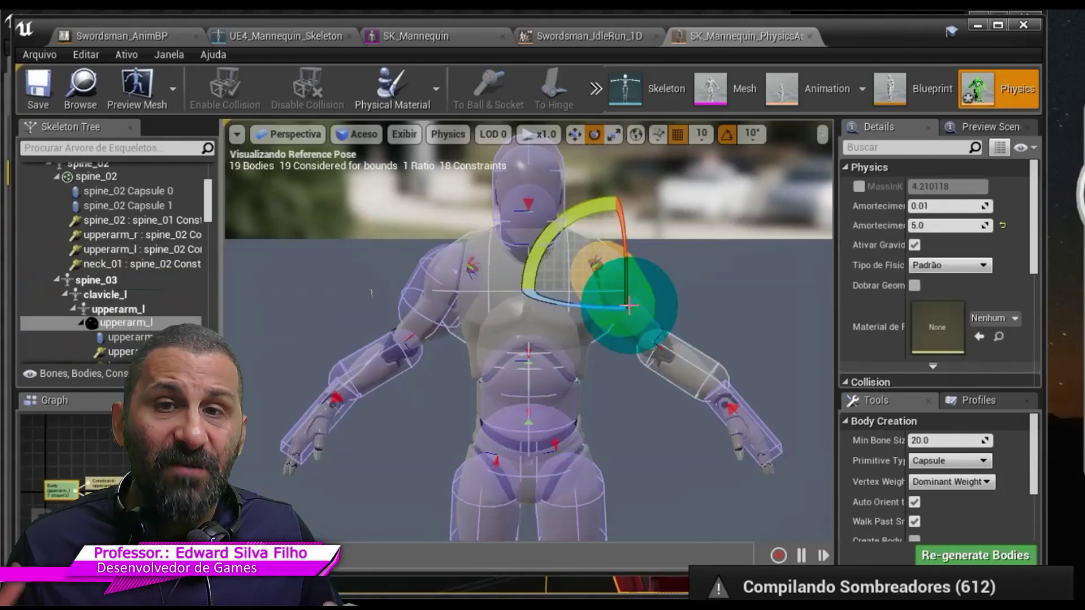
{"action": "mouse_move", "coordinate": [629, 306]}
{"action": "left_mouse_down"}
{"action": "mouse_move", "coordinate": [628, 291]}
{"action": "mouse_move", "coordinate": [617, 299]}
{"action": "left_mouse_up"}
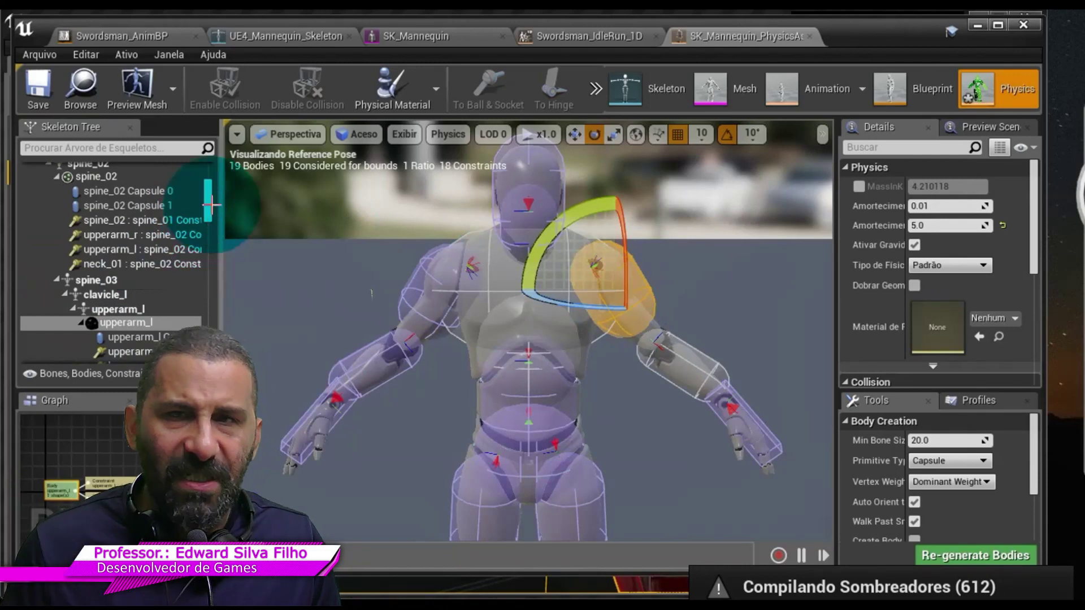
{"action": "scroll", "coordinate": [113, 254], "scroll_direction": "up", "scroll_amount": 5}
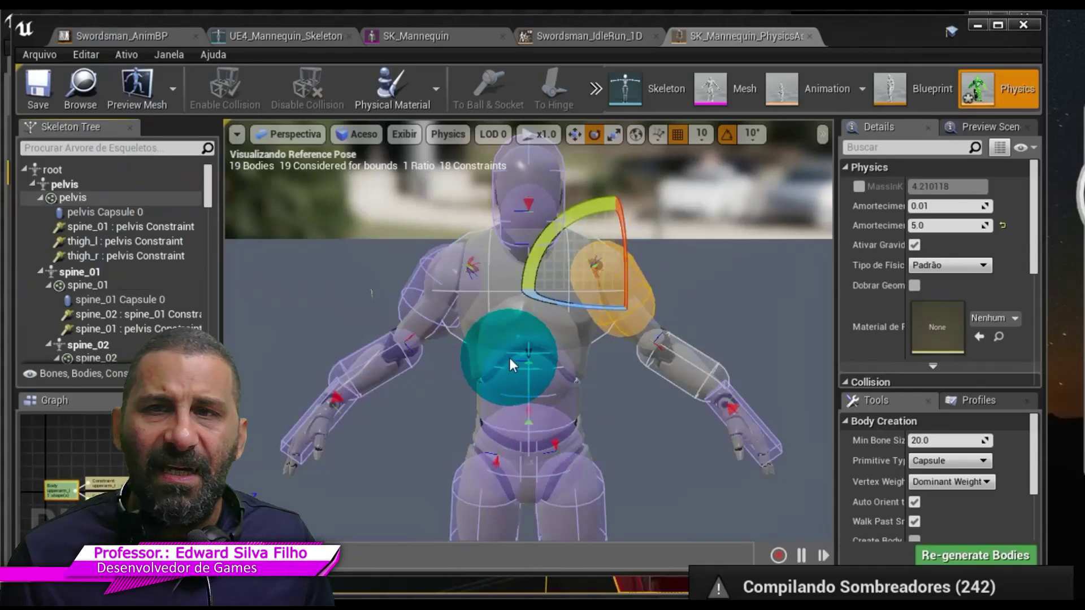
{"action": "left_click", "coordinate": [486, 351]}
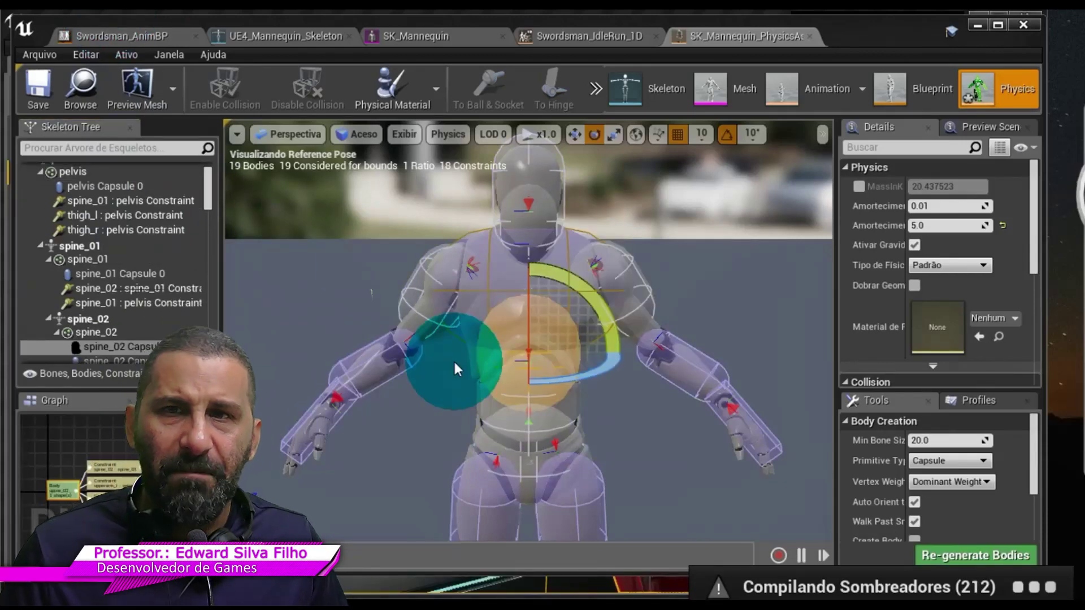
{"action": "scroll", "coordinate": [473, 359], "scroll_direction": "down", "scroll_amount": 3}
{"action": "left_click", "coordinate": [565, 482]}
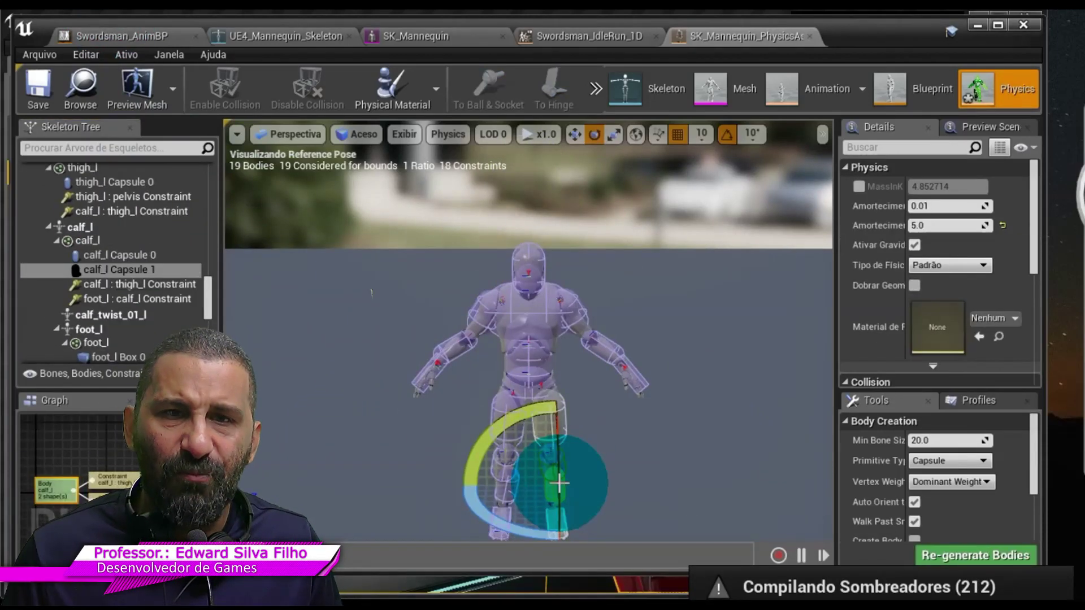
{"action": "scroll", "coordinate": [541, 481], "scroll_direction": "up", "scroll_amount": 10}
{"action": "scroll", "coordinate": [541, 481], "scroll_direction": "down", "scroll_amount": 3}
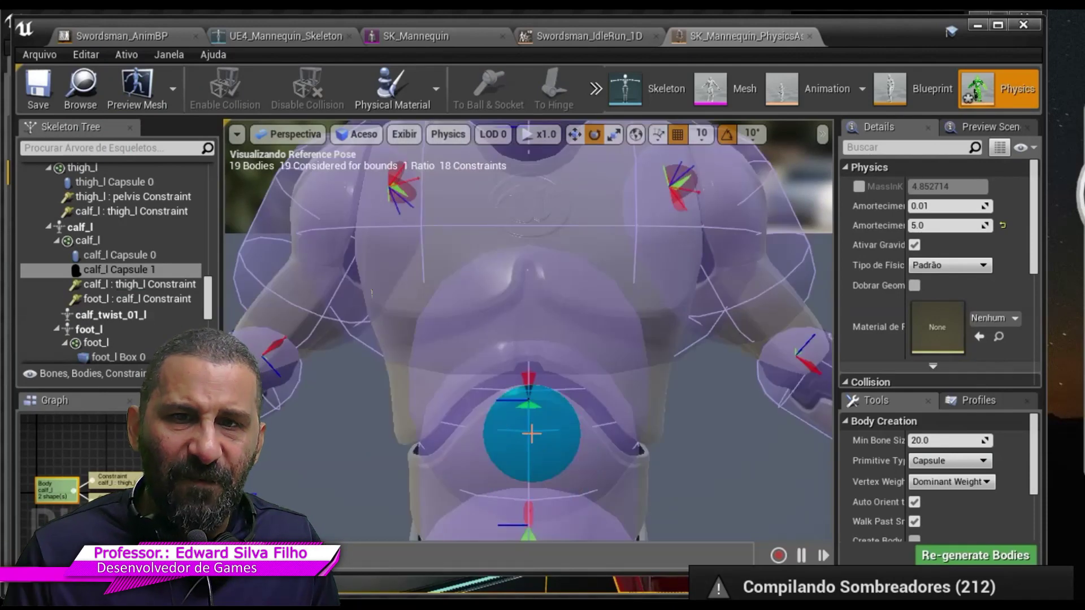
{"action": "scroll", "coordinate": [538, 432], "scroll_direction": "down", "scroll_amount": 3}
{"action": "left_click", "coordinate": [528, 384]}
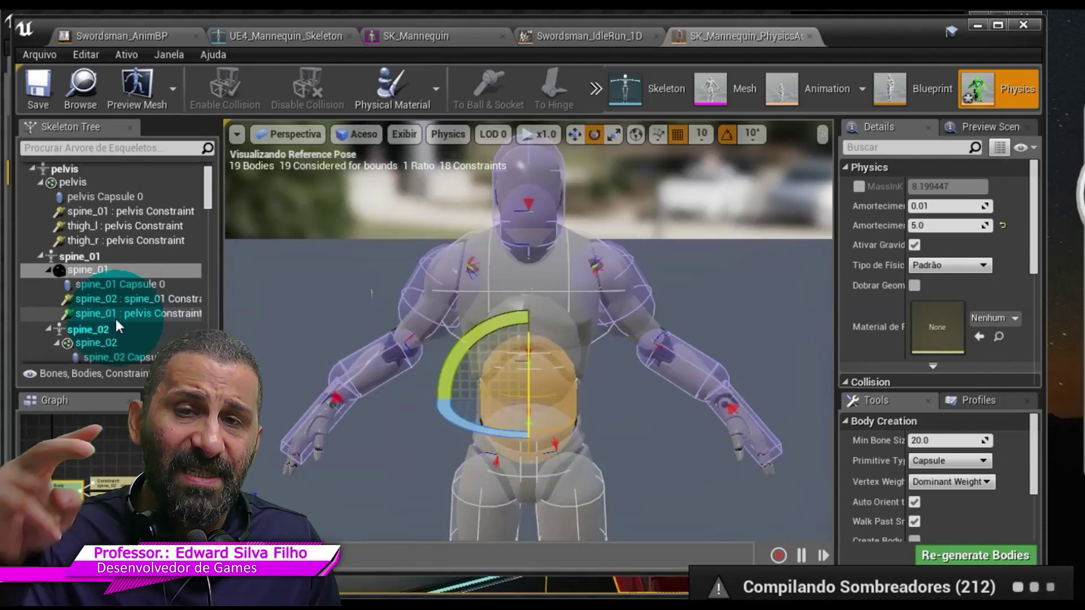
{"action": "scroll", "coordinate": [122, 319], "scroll_direction": "down", "scroll_amount": 5}
{"action": "scroll", "coordinate": [122, 318], "scroll_direction": "down", "scroll_amount": 5}
{"action": "scroll", "coordinate": [130, 317], "scroll_direction": "down", "scroll_amount": 2}
{"action": "left_click", "coordinate": [130, 317]}
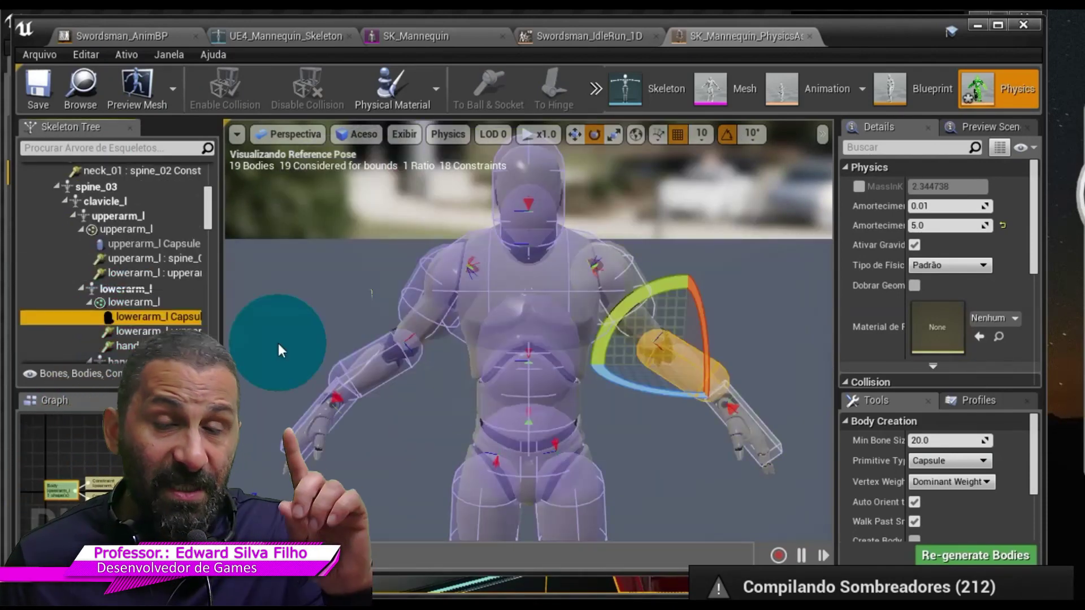
{"action": "left_click", "coordinate": [167, 344]}
{"action": "left_click", "coordinate": [167, 342]}
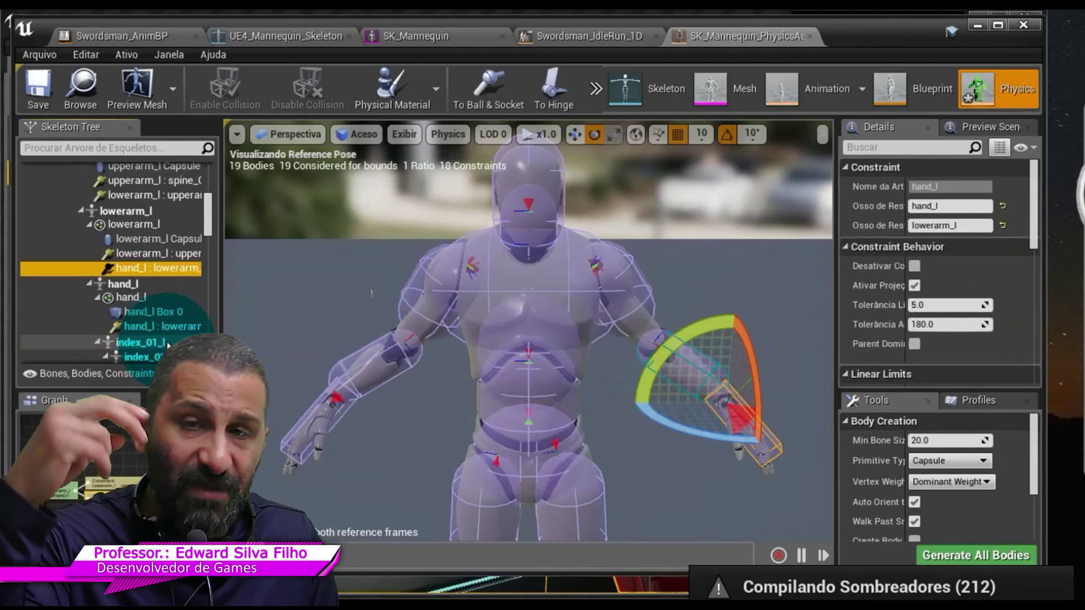
{"action": "left_click", "coordinate": [388, 365]}
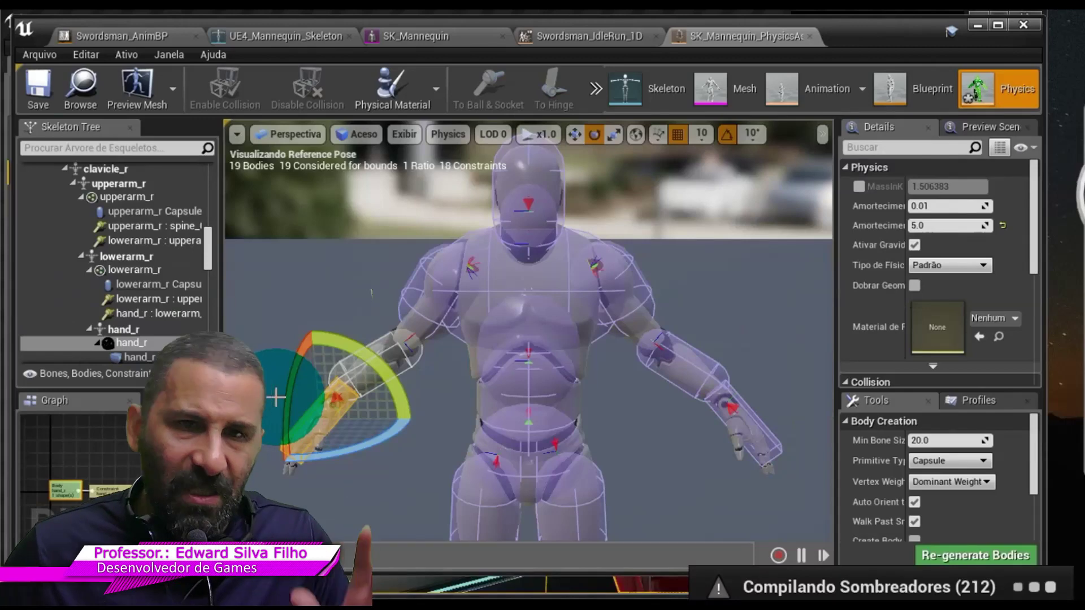
{"action": "left_click", "coordinate": [305, 437]}
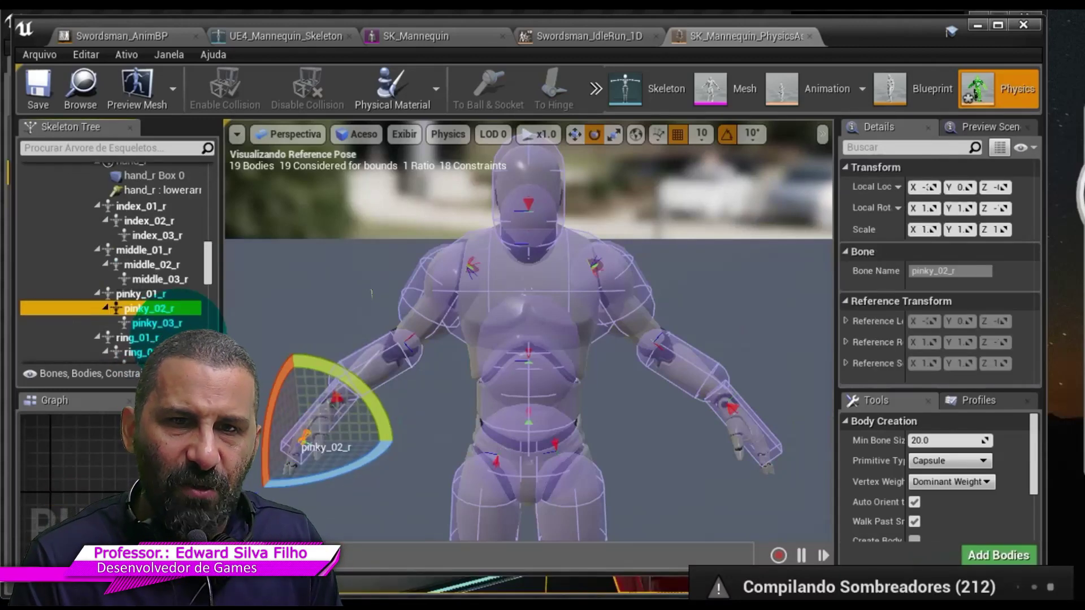
{"action": "left_click", "coordinate": [147, 294]}
{"action": "left_click", "coordinate": [180, 311]}
{"action": "scroll", "coordinate": [180, 324], "scroll_direction": "down", "scroll_amount": 5}
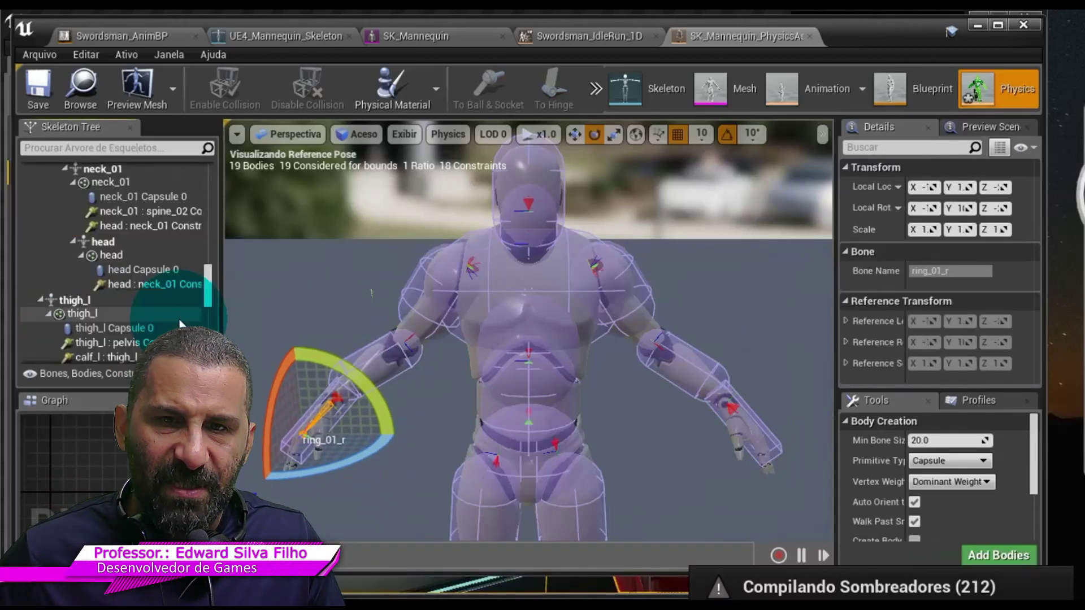
{"action": "left_click", "coordinate": [170, 342]}
{"action": "scroll", "coordinate": [179, 333], "scroll_direction": "down", "scroll_amount": 5}
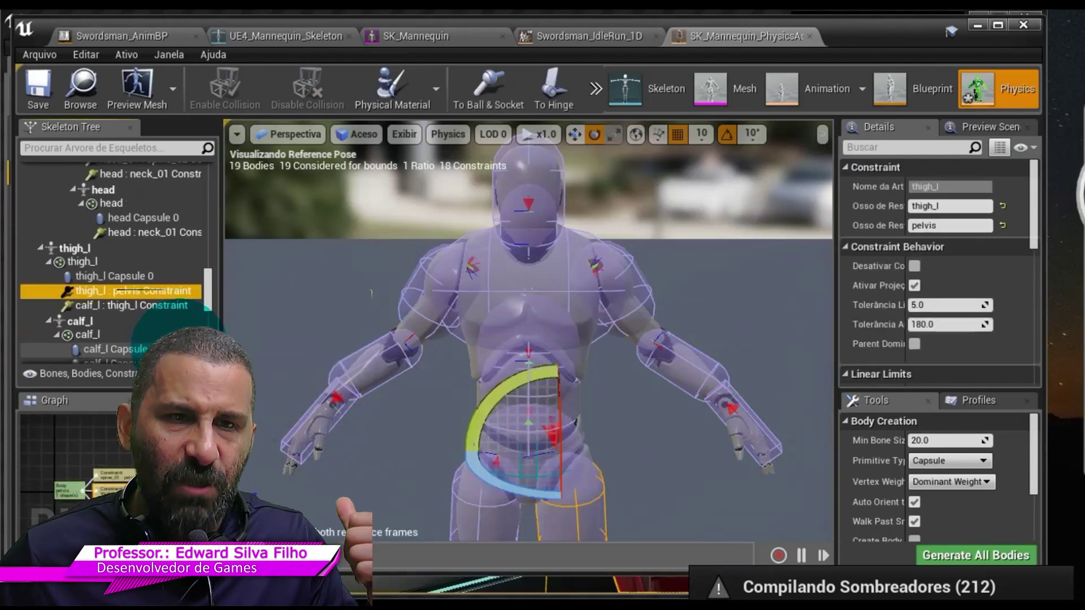
{"action": "scroll", "coordinate": [173, 328], "scroll_direction": "down", "scroll_amount": 3}
{"action": "left_click", "coordinate": [170, 333]}
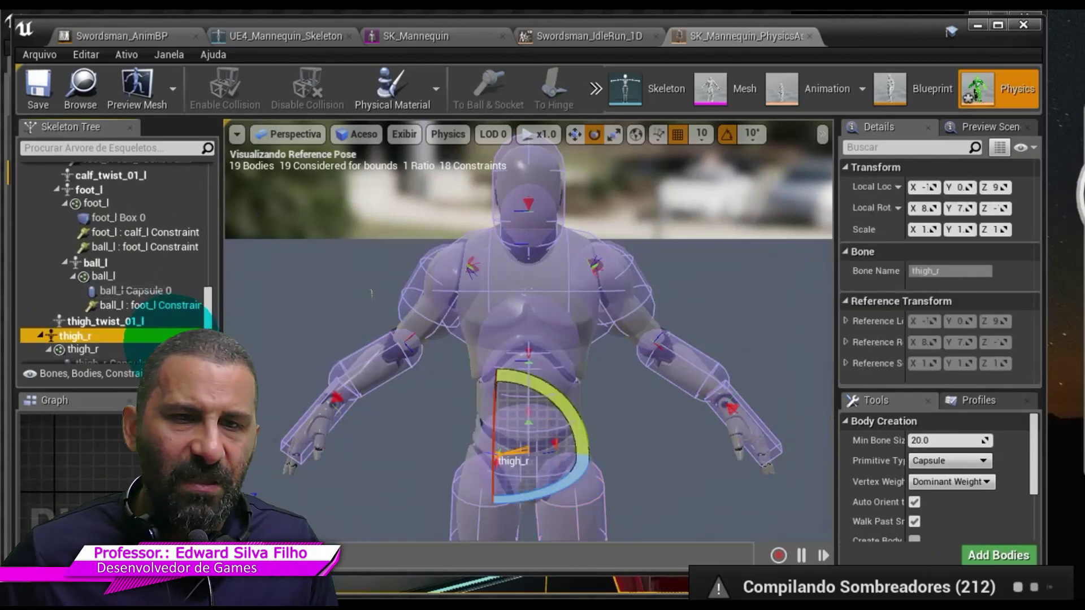
{"action": "scroll", "coordinate": [173, 319], "scroll_direction": "down", "scroll_amount": 3}
{"action": "left_click", "coordinate": [170, 336]}
{"action": "left_click", "coordinate": [184, 320]}
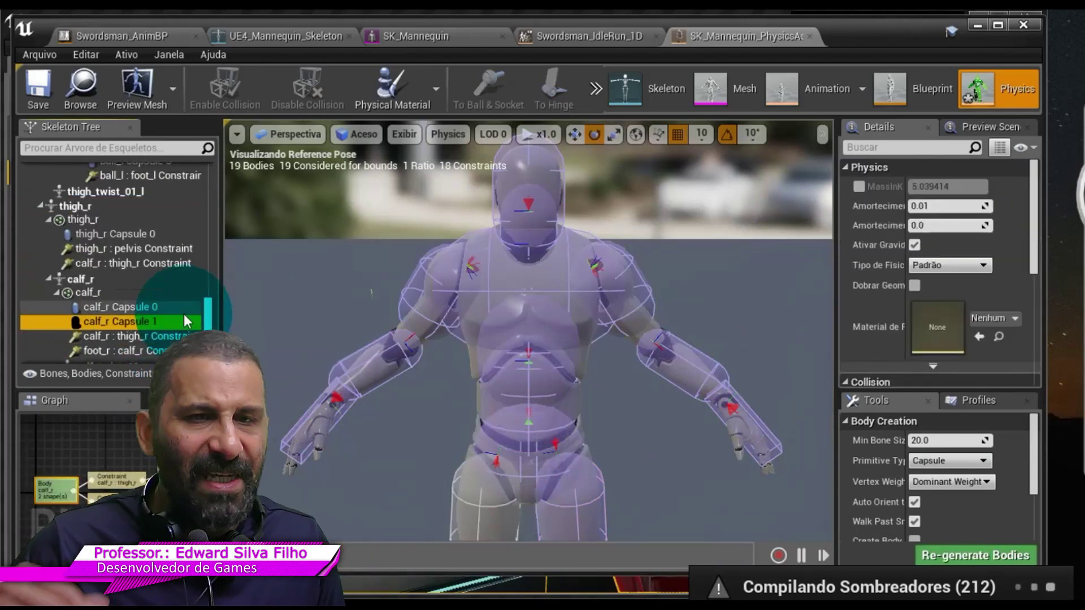
{"action": "scroll", "coordinate": [184, 314], "scroll_direction": "down", "scroll_amount": 5}
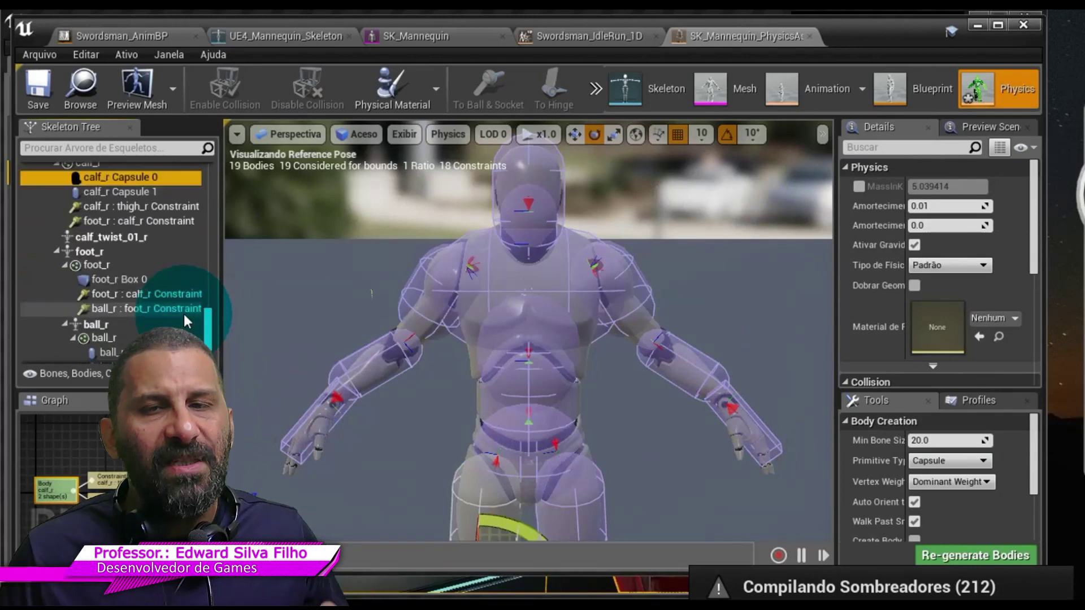
{"action": "left_click", "coordinate": [185, 323]}
{"action": "left_click", "coordinate": [181, 338]}
{"action": "scroll", "coordinate": [186, 333], "scroll_direction": "down", "scroll_amount": 3}
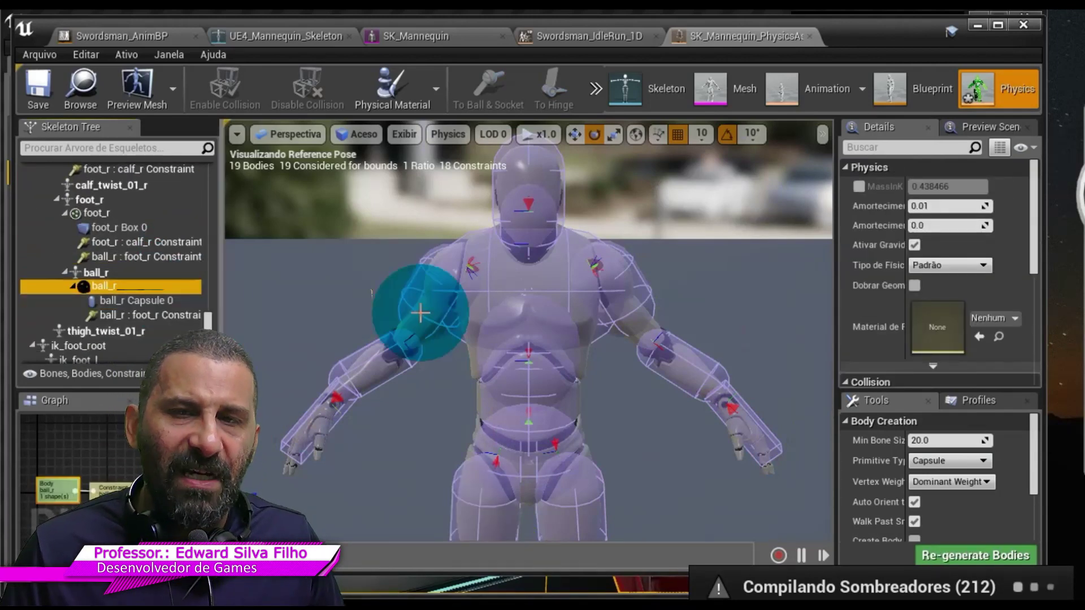
{"action": "scroll", "coordinate": [398, 350], "scroll_direction": "down", "scroll_amount": 2}
{"action": "scroll", "coordinate": [398, 355], "scroll_direction": "up", "scroll_amount": 5}
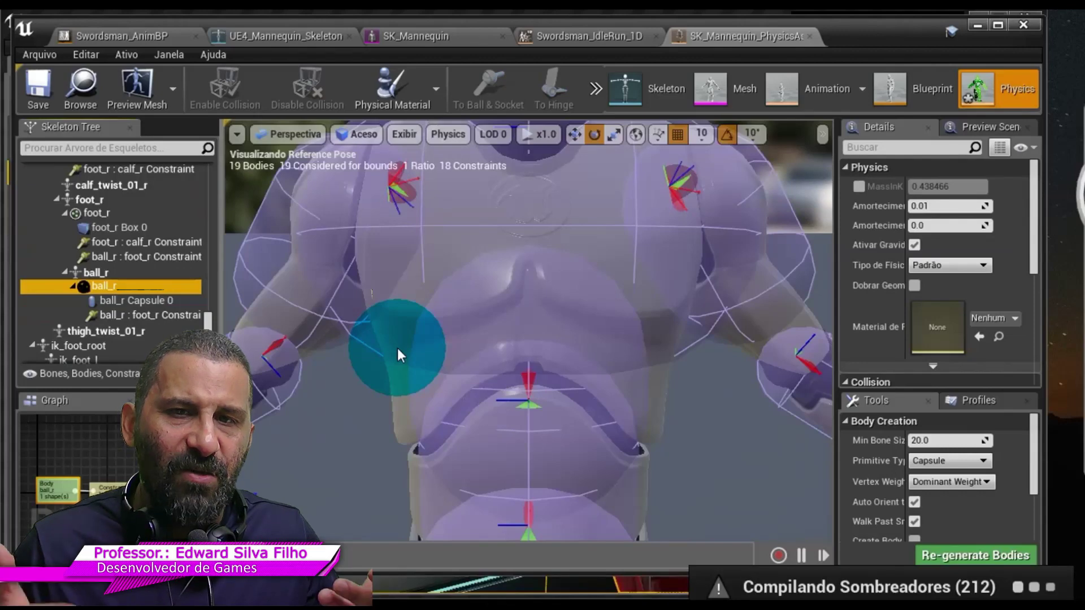
{"action": "scroll", "coordinate": [398, 348], "scroll_direction": "down", "scroll_amount": 5}
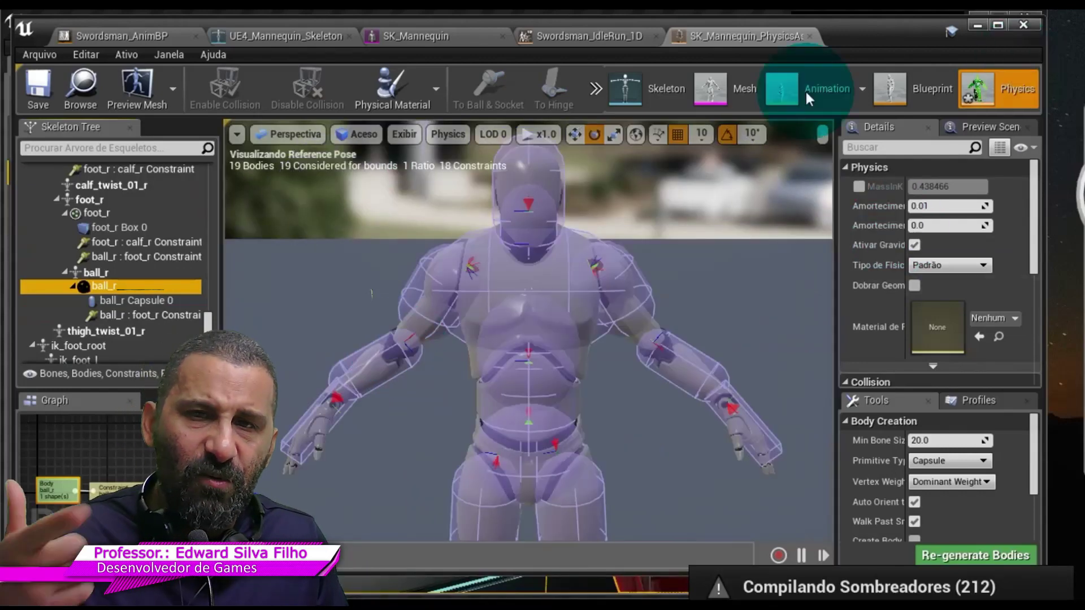
Step: Cycle through the skeleton, mesh, blend space, AnimBP and physics asset editors
{"action": "left_click", "coordinate": [650, 96]}
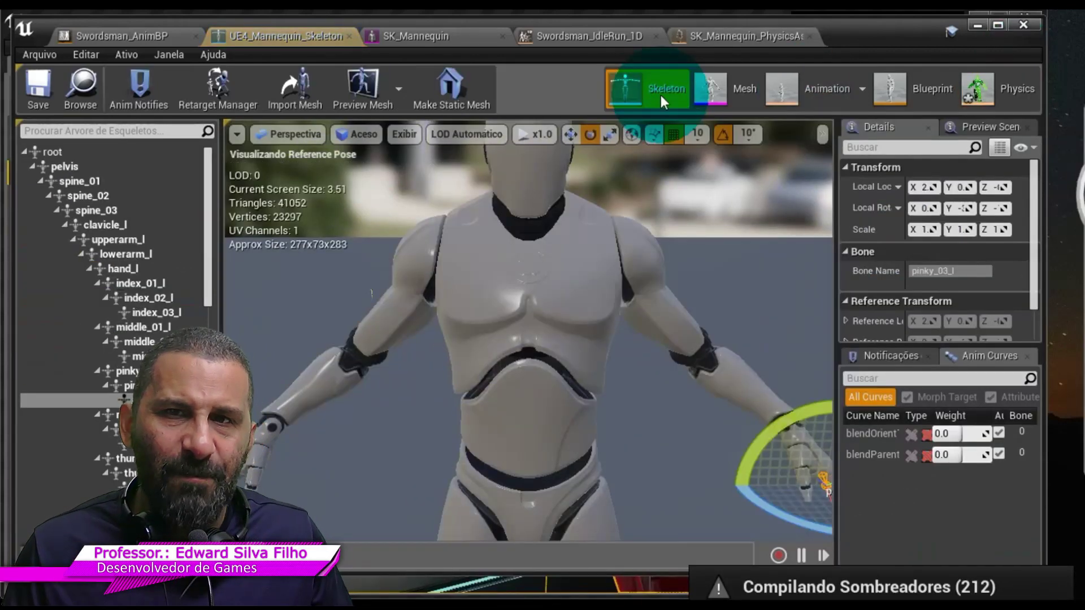
{"action": "left_click", "coordinate": [749, 93]}
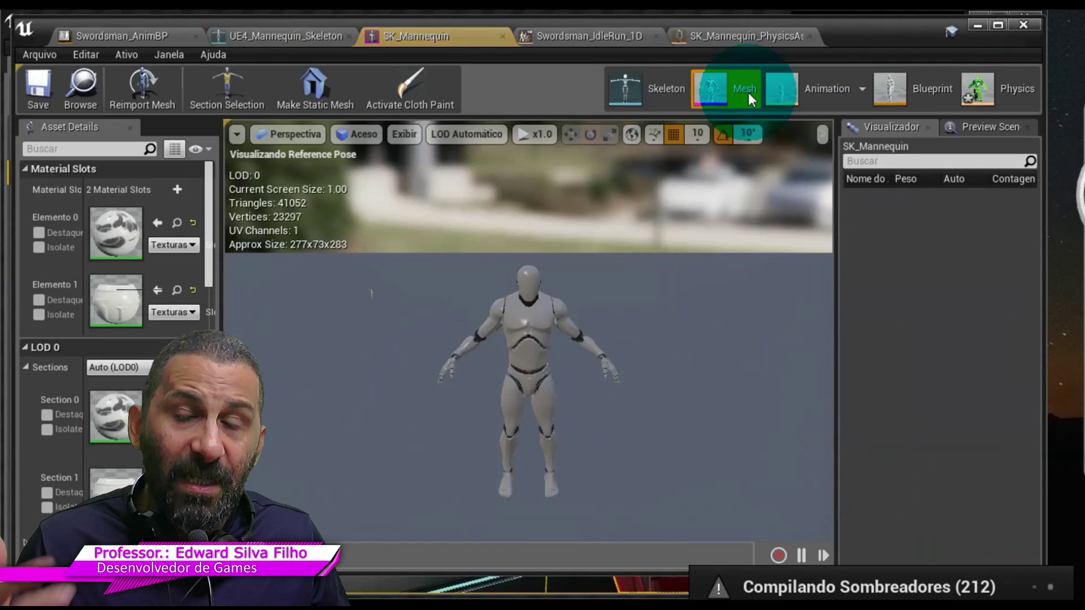
{"action": "left_click", "coordinate": [796, 96]}
{"action": "left_click", "coordinate": [908, 97]}
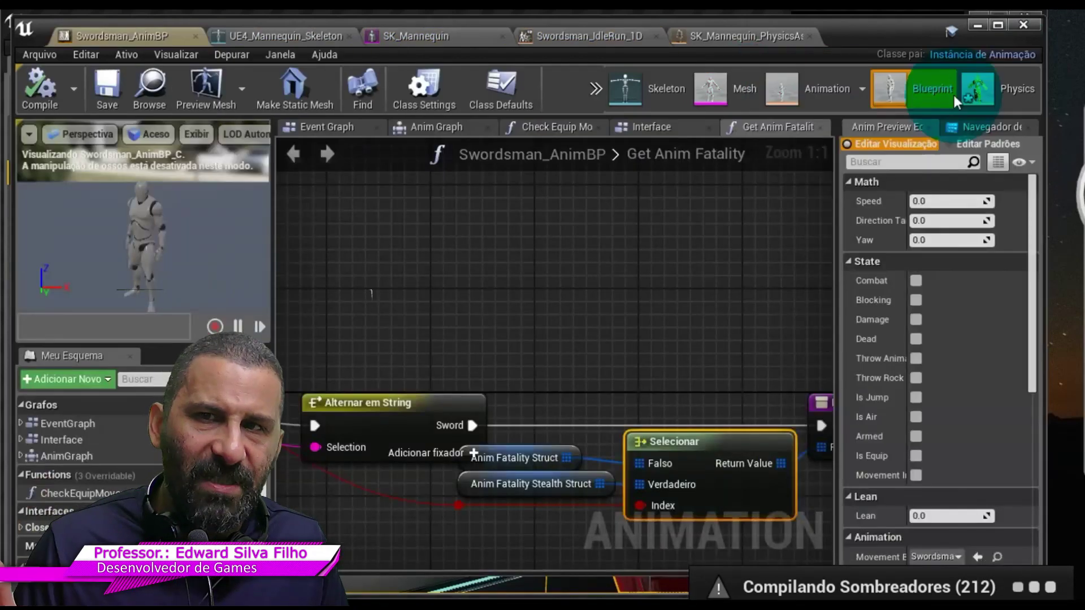
{"action": "left_click", "coordinate": [966, 93]}
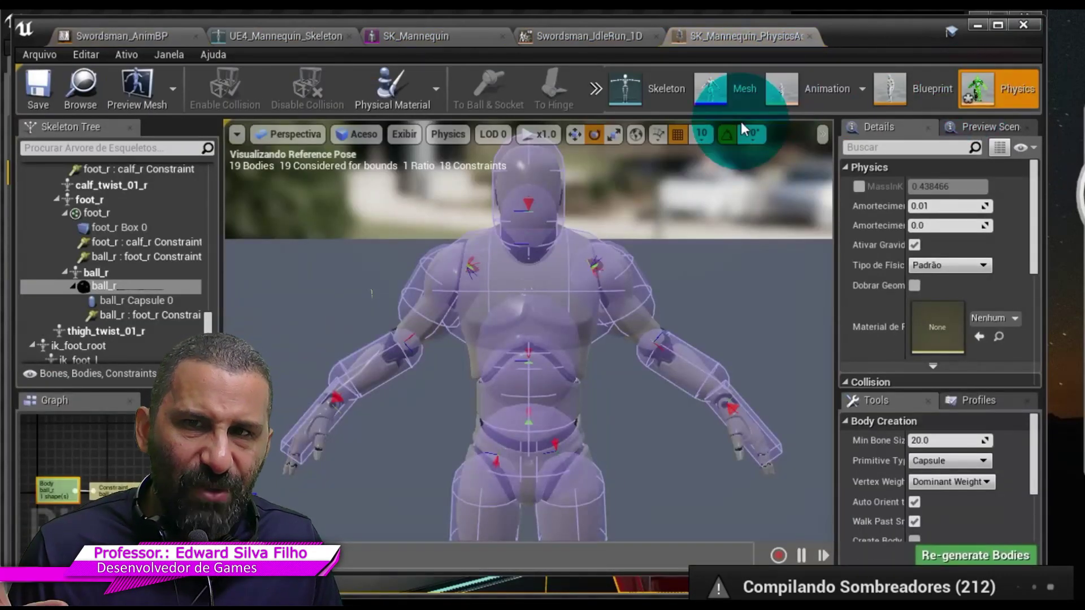
Step: Close the physics asset, Swordsman_IdleRun_1D blend space, SK_Mannequin mesh and skeleton editors
{"action": "left_click", "coordinate": [809, 36]}
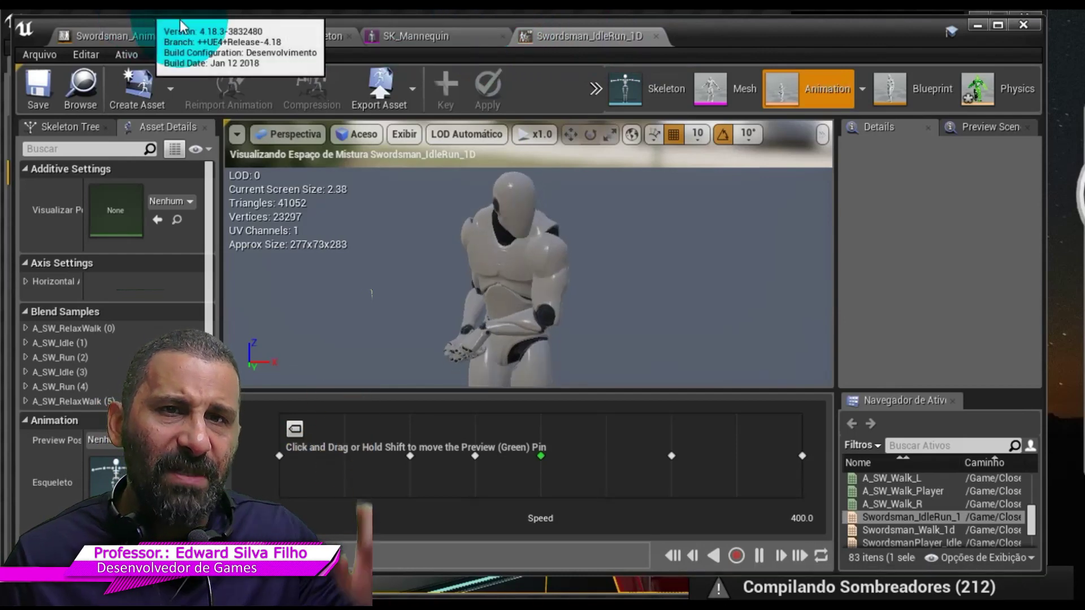
{"action": "left_click", "coordinate": [656, 36]}
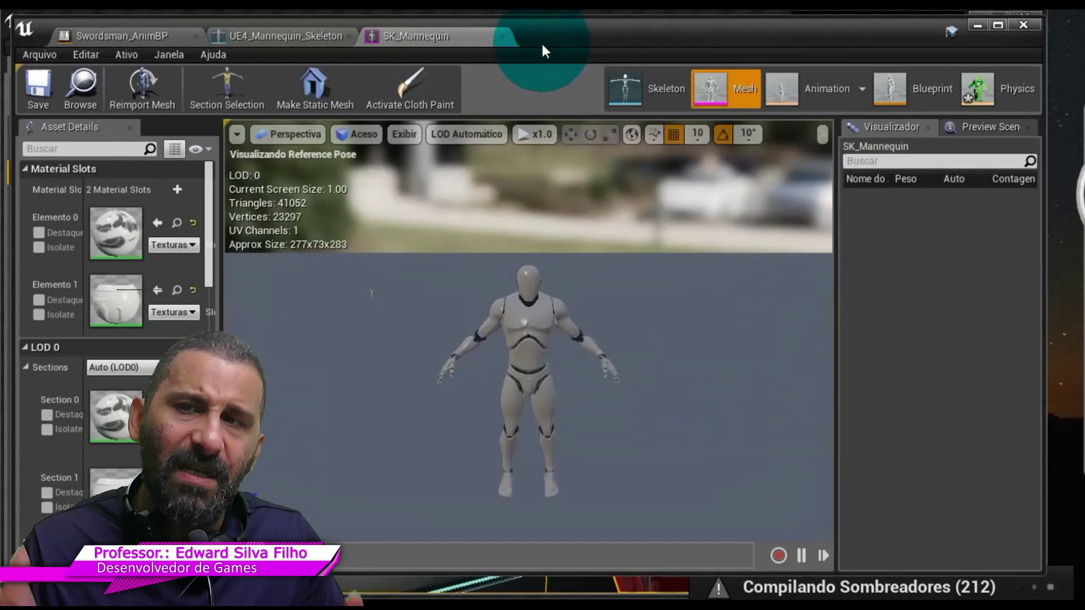
{"action": "left_click", "coordinate": [502, 37]}
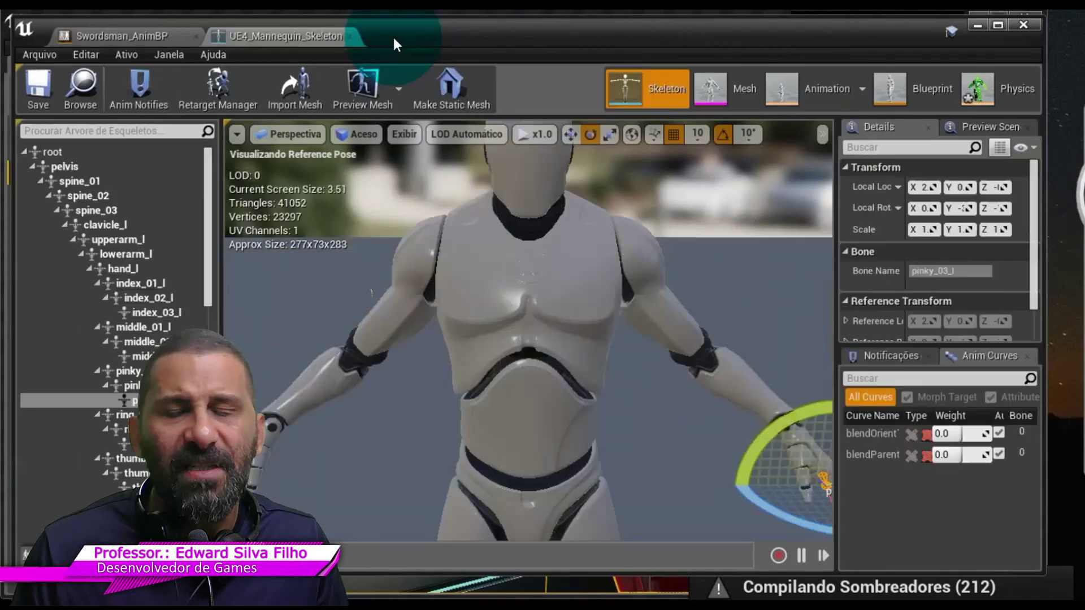
{"action": "left_click", "coordinate": [350, 36]}
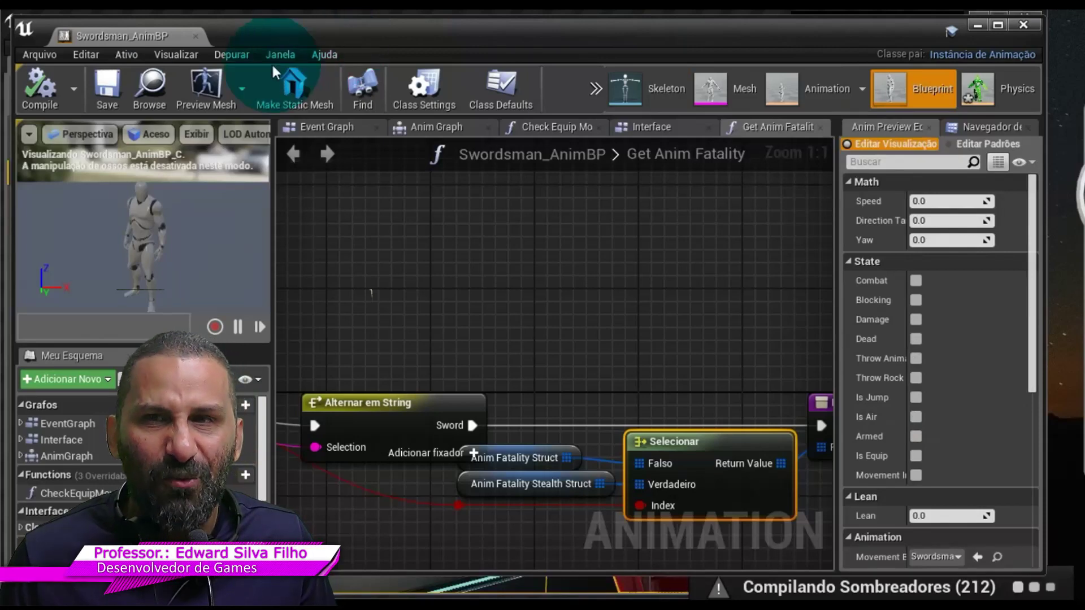
Step: Set Swordsman_AnimBP's preview mesh to SK_Mannequin and return to the level editor
{"action": "left_click", "coordinate": [202, 95]}
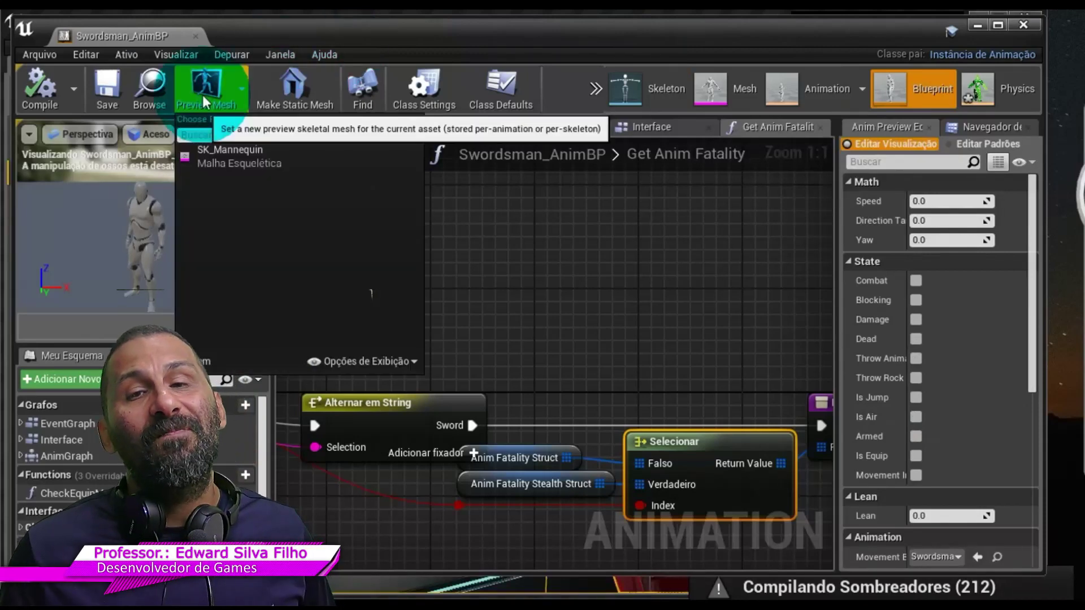
{"action": "left_click", "coordinate": [250, 160]}
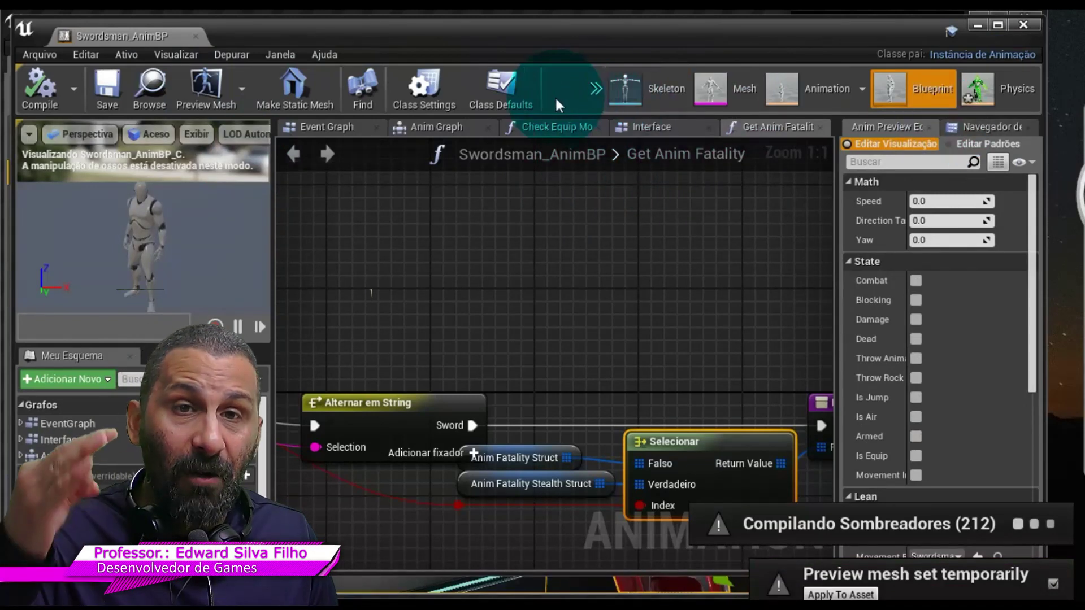
{"action": "key", "text": "alt+Tab"}
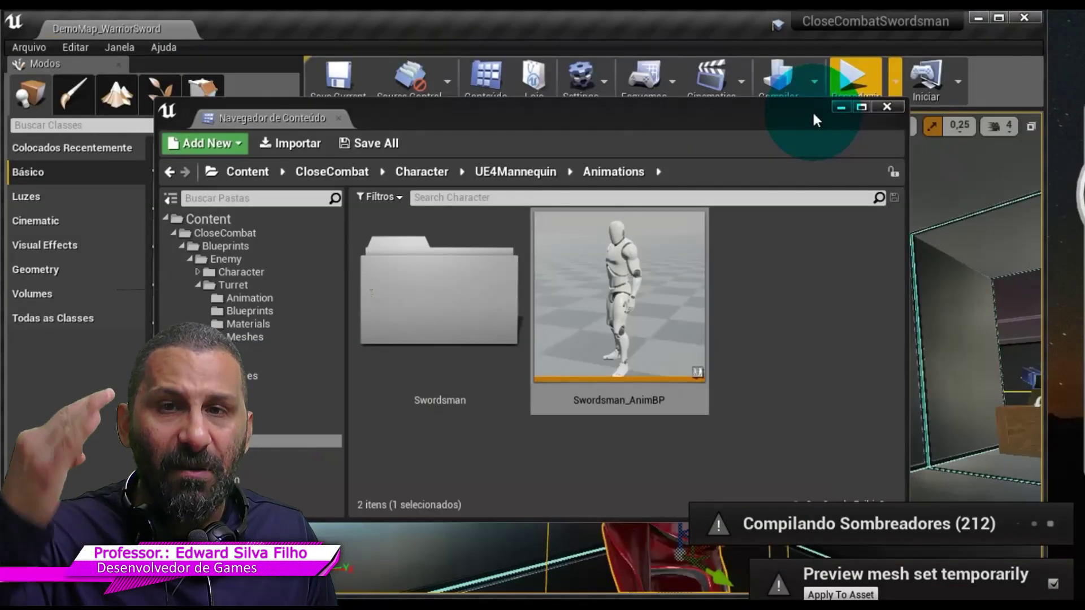
Step: Browse the Effects > Impacts folder's Textures and Materials subfolders
{"action": "left_click", "coordinate": [258, 450]}
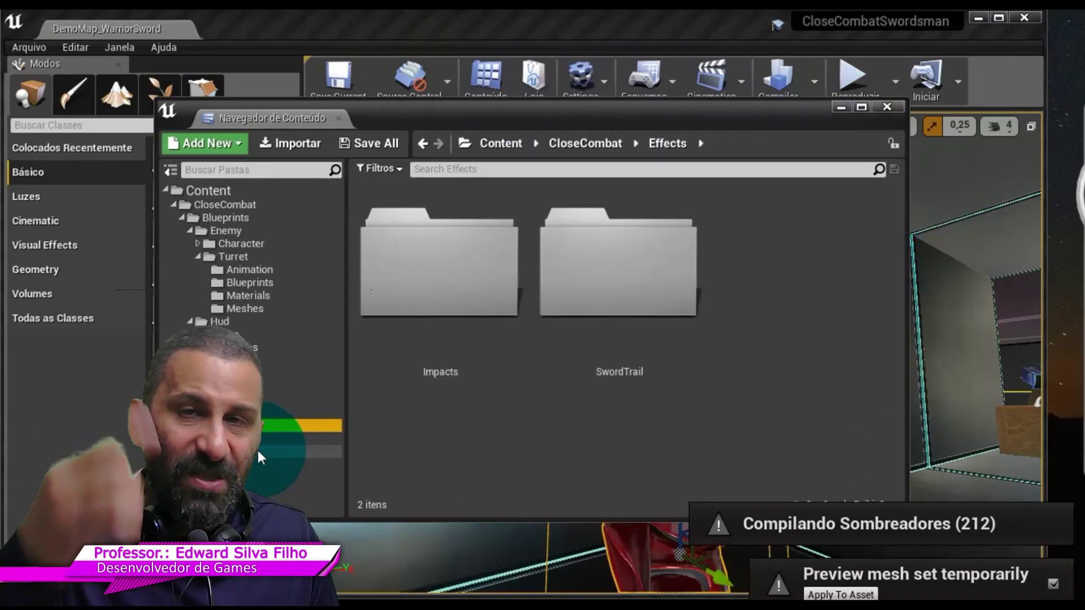
{"action": "double_click", "coordinate": [490, 320]}
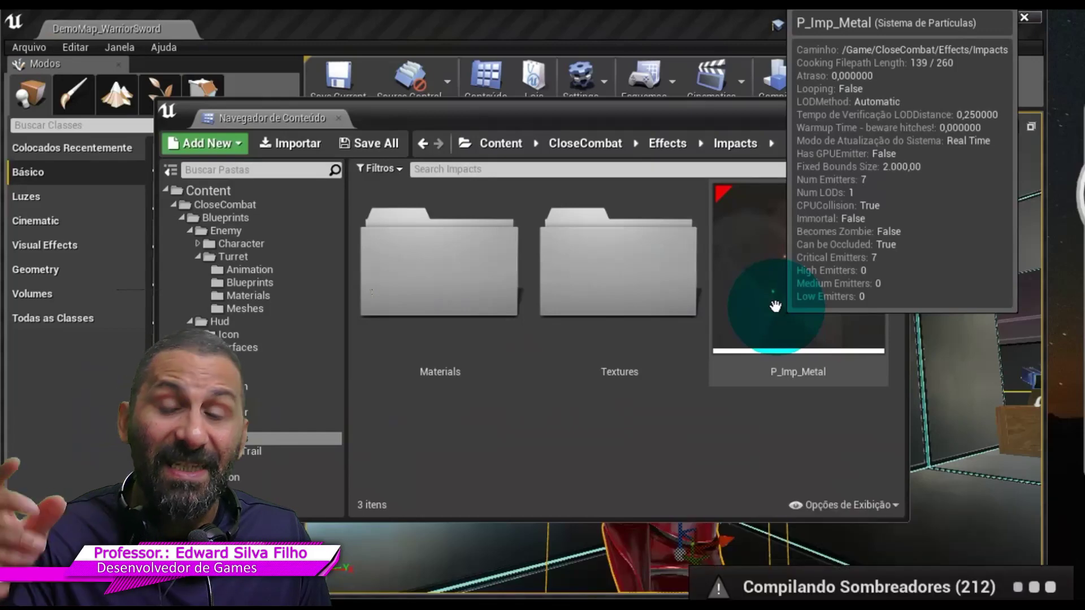
{"action": "double_click", "coordinate": [654, 307]}
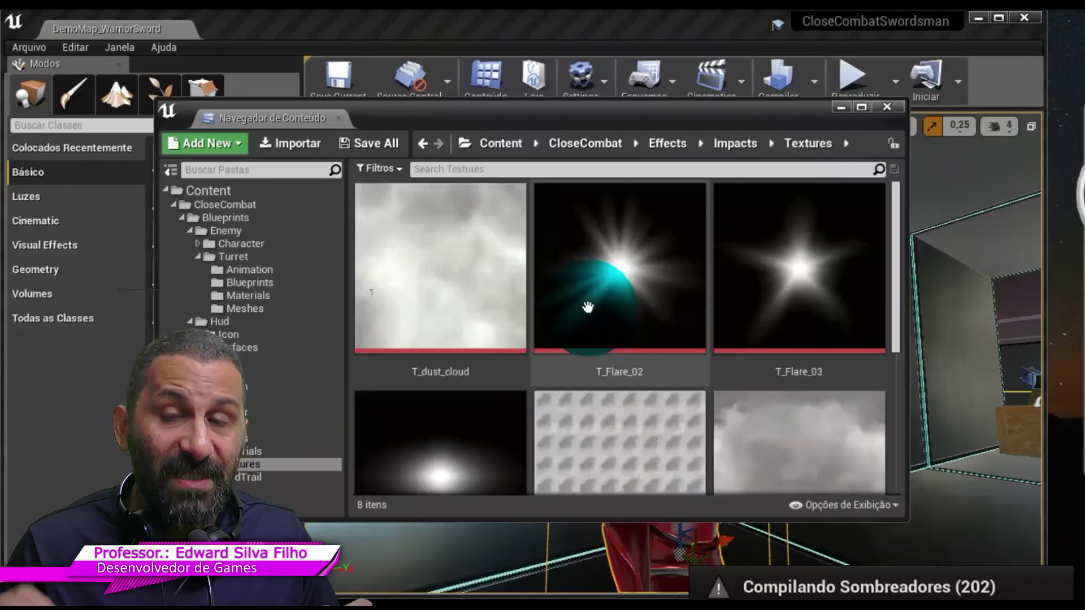
{"action": "left_click", "coordinate": [237, 451]}
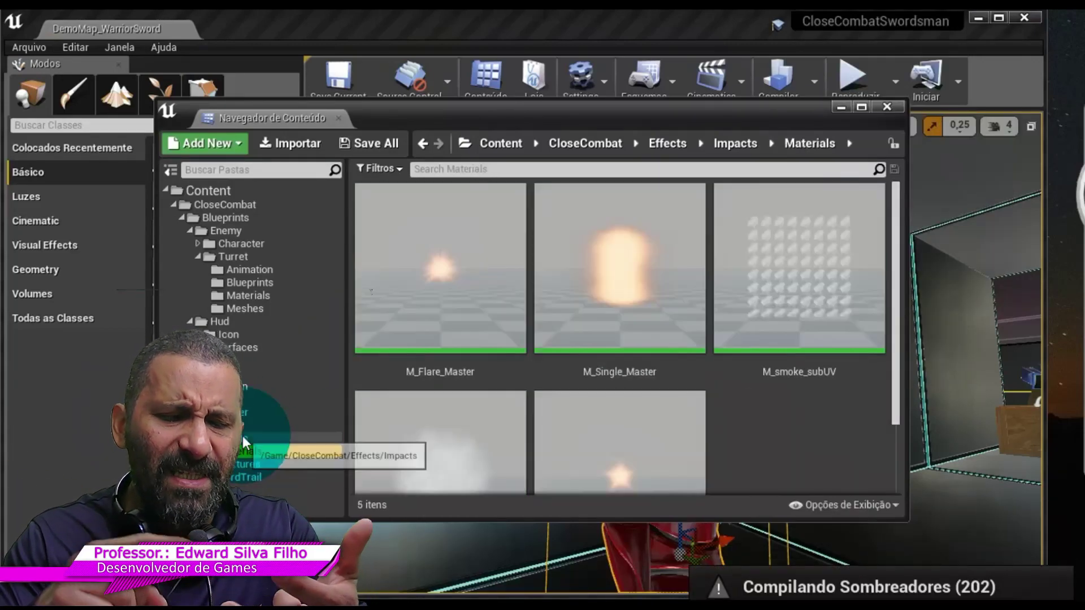
{"action": "left_click", "coordinate": [243, 438]}
Step: Preview the P_Imp_Metal particle system in Cascade, then close it
{"action": "double_click", "coordinate": [828, 307]}
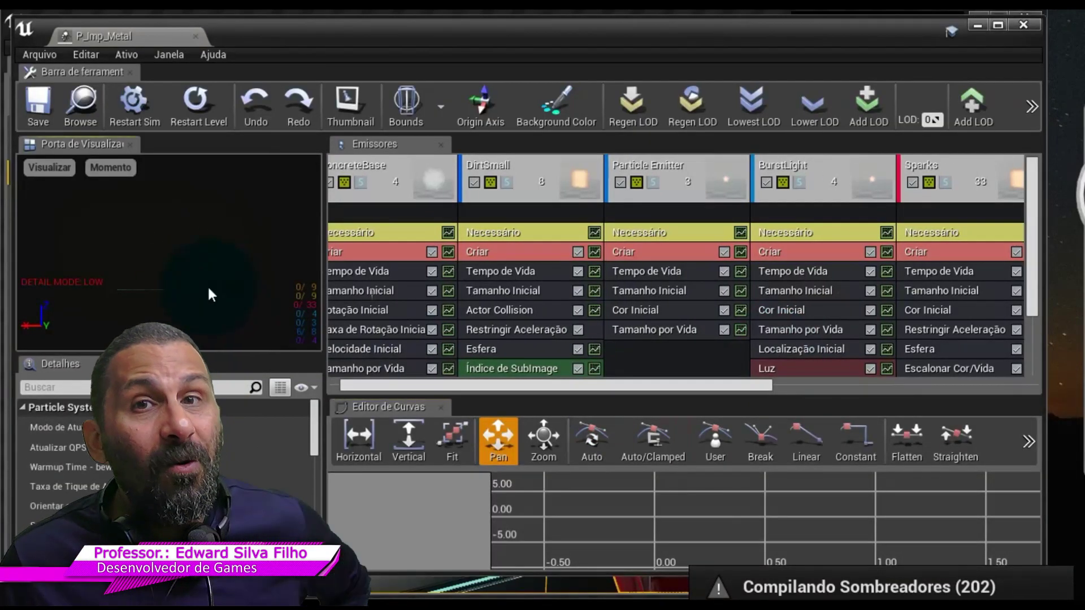
{"action": "left_click", "coordinate": [442, 242]}
{"action": "left_click", "coordinate": [752, 148]}
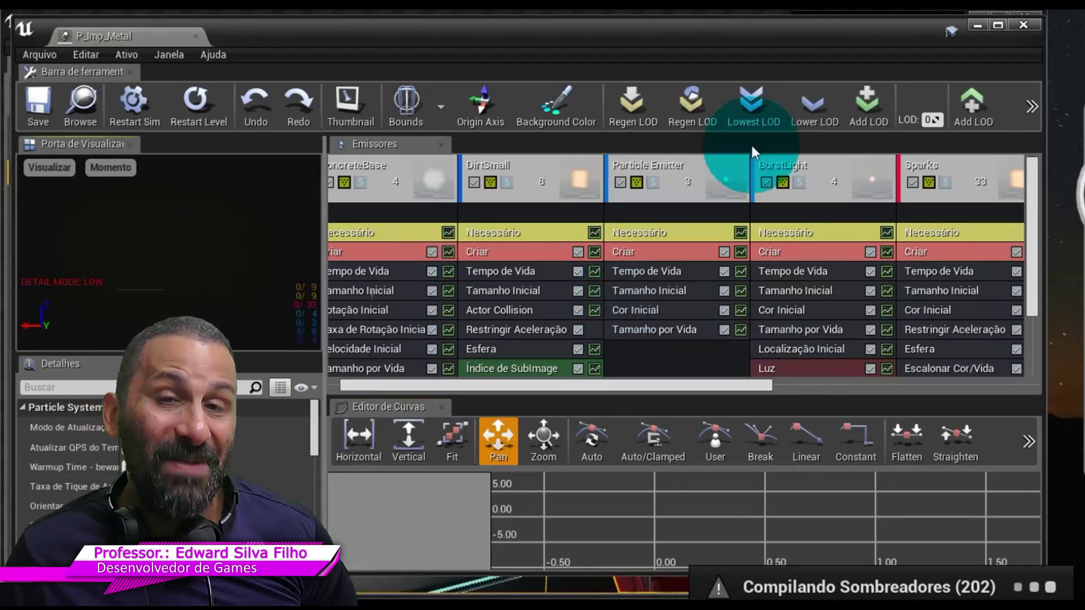
{"action": "left_click", "coordinate": [1022, 24]}
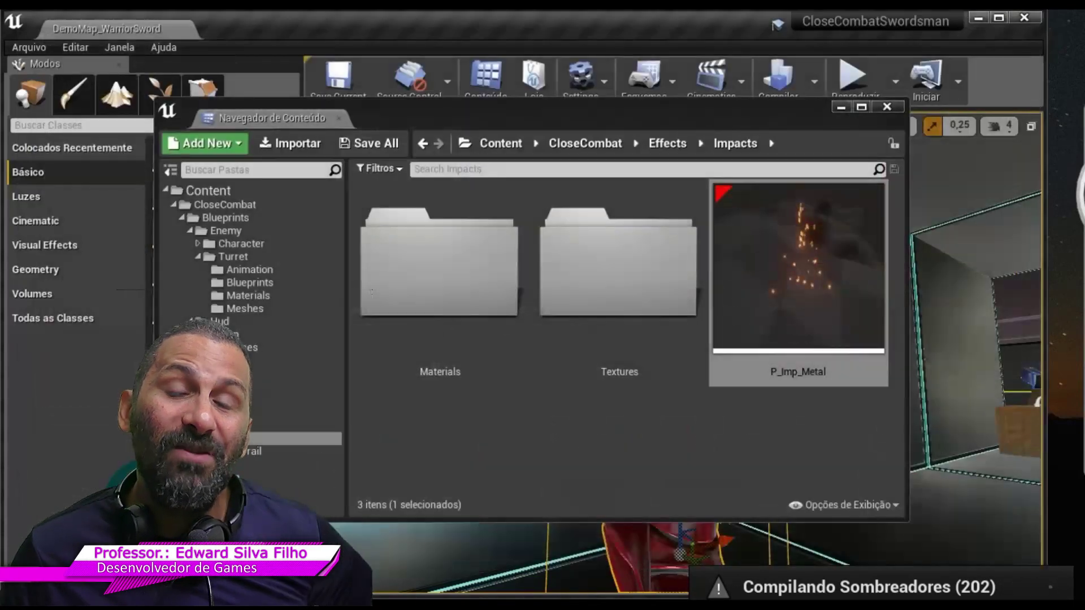
{"action": "left_click", "coordinate": [242, 466]}
Step: Go to Swords > FuturisticSword > Meshes and open SM_FuturisticSword in the Static Mesh editor
{"action": "double_click", "coordinate": [483, 337]}
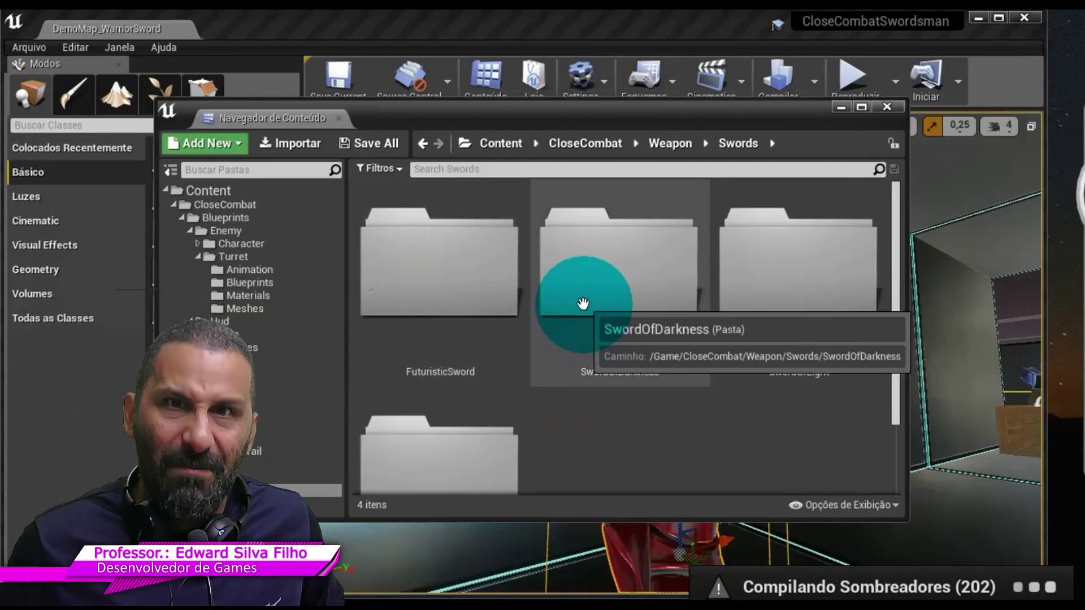
{"action": "double_click", "coordinate": [524, 303]}
{"action": "double_click", "coordinate": [528, 304]}
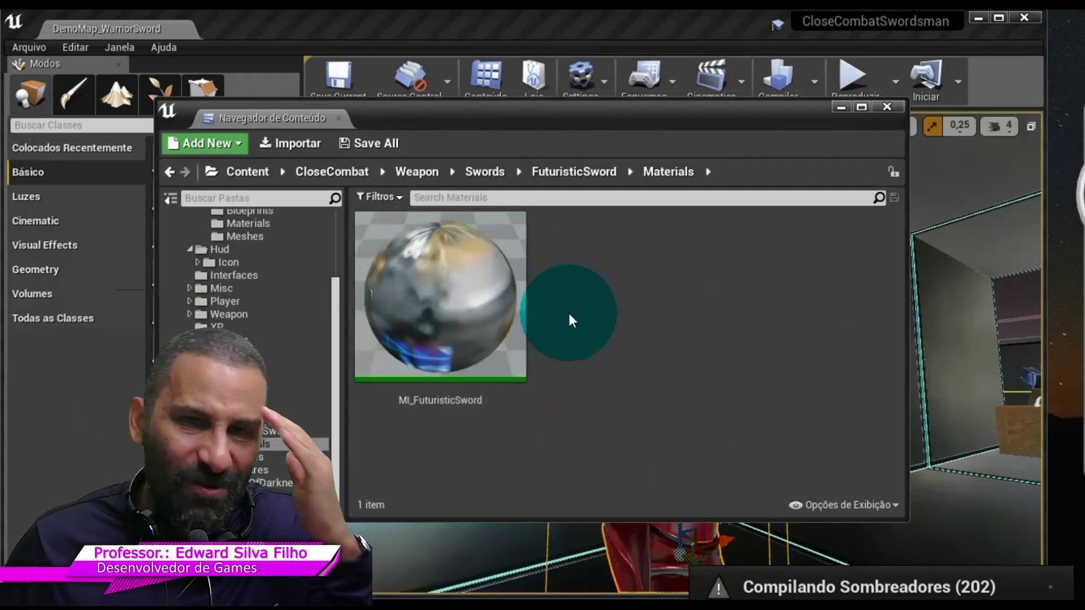
{"action": "left_click", "coordinate": [274, 432]}
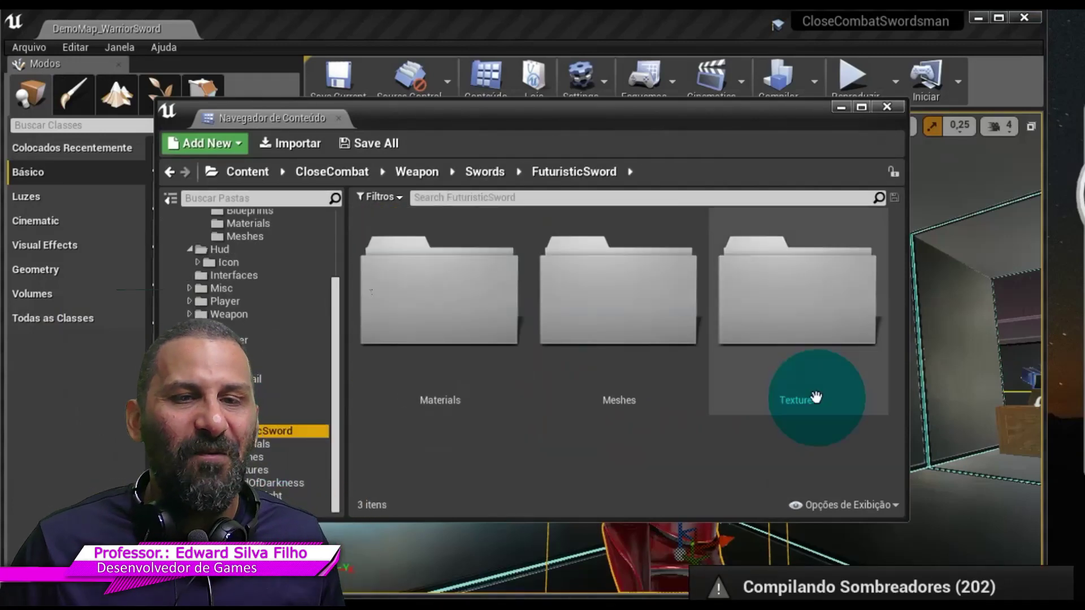
{"action": "double_click", "coordinate": [673, 380]}
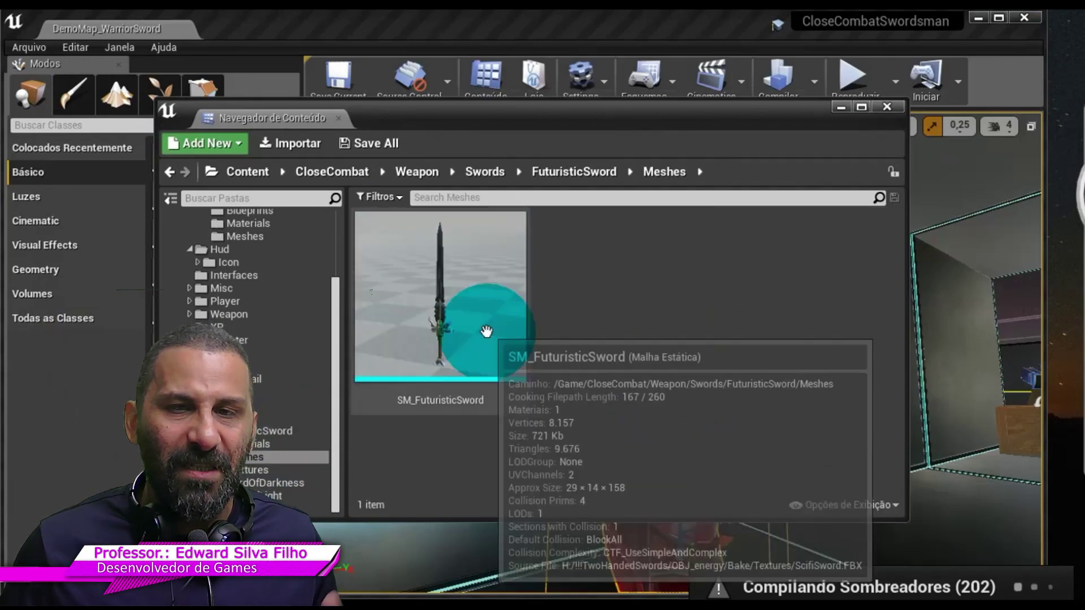
{"action": "double_click", "coordinate": [487, 335]}
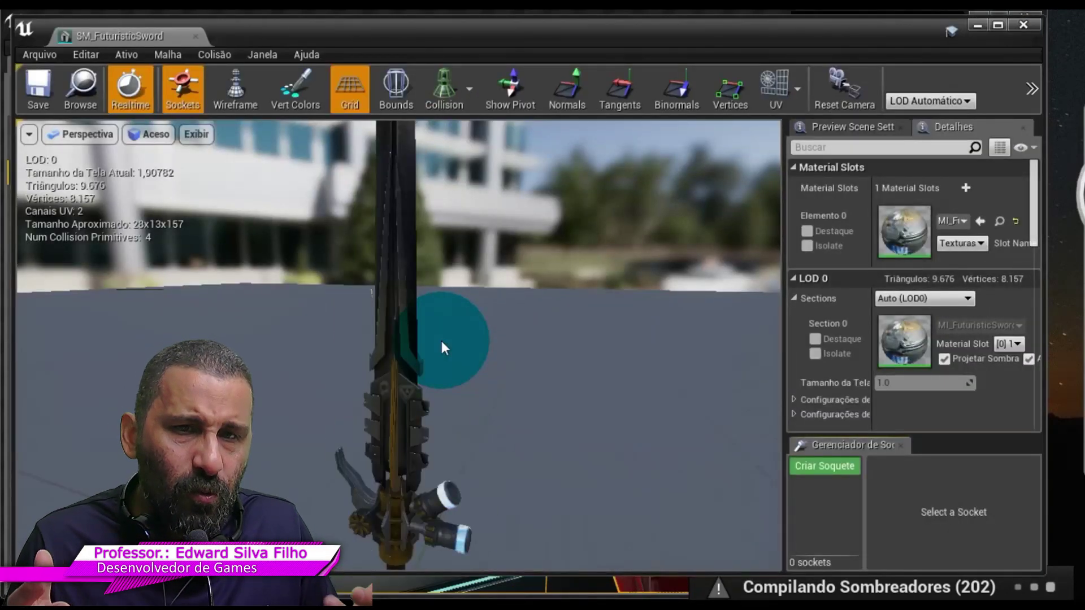
Step: Zoom out on the sword and toggle the section 0 highlight and isolate options on and off
{"action": "scroll", "coordinate": [441, 345], "scroll_direction": "up", "scroll_amount": 5}
{"action": "right_click_drag", "start_coordinate": [442, 346], "coordinate": [442, 385]}
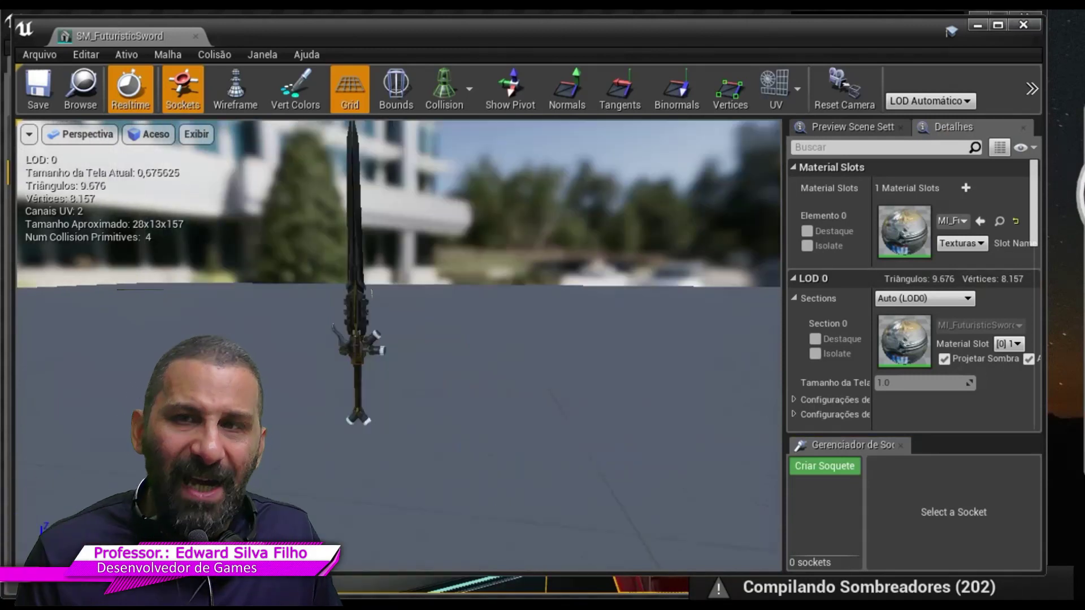
{"action": "scroll", "coordinate": [371, 294], "scroll_direction": "up", "scroll_amount": 3}
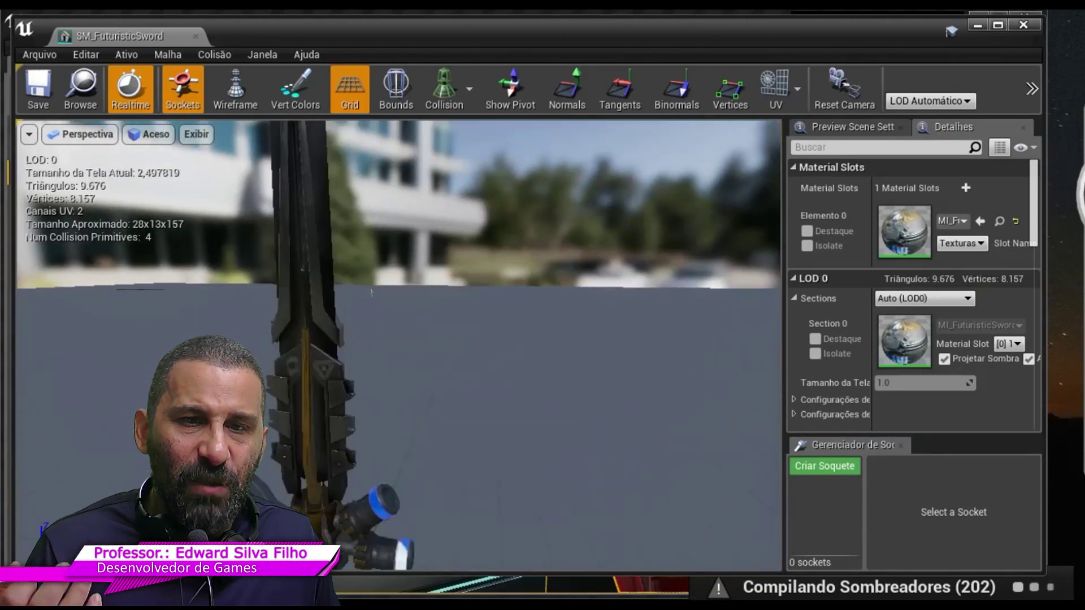
{"action": "left_click", "coordinate": [809, 230]}
{"action": "left_click", "coordinate": [808, 230]}
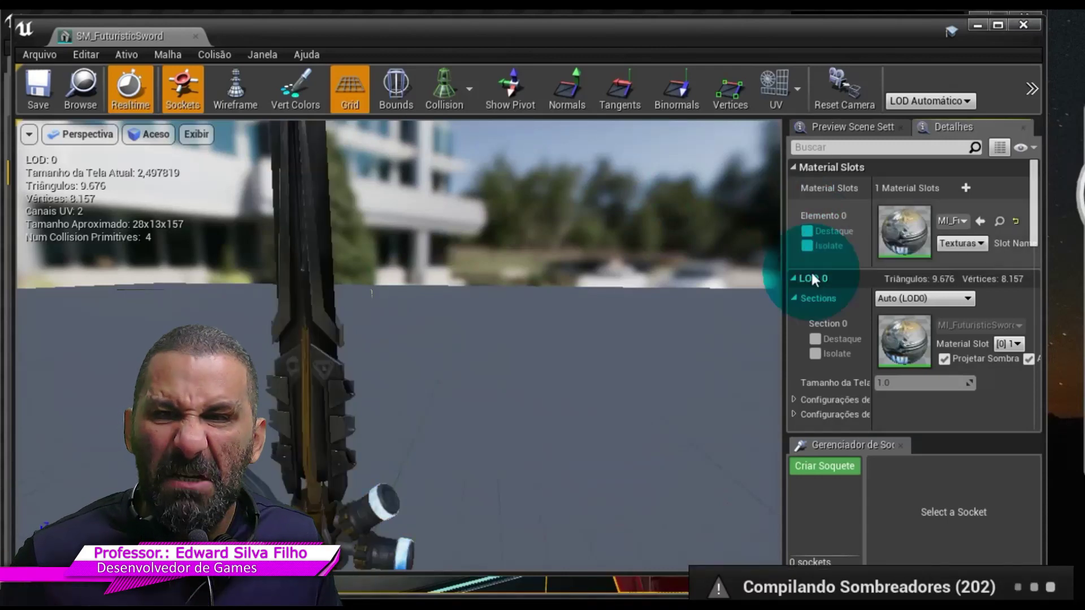
{"action": "left_click", "coordinate": [816, 348]}
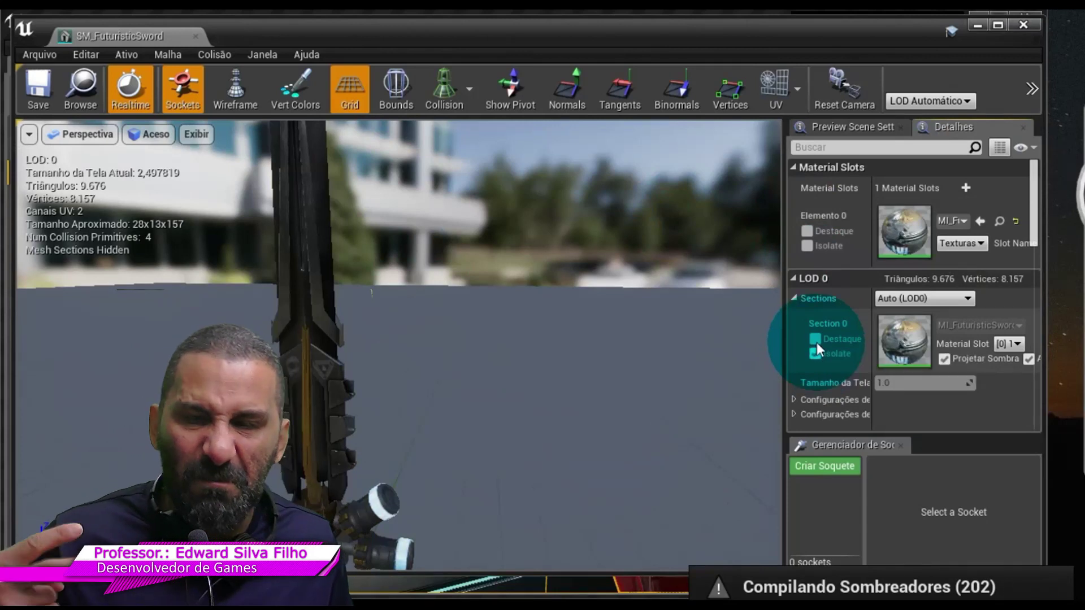
{"action": "left_click", "coordinate": [816, 342]}
{"action": "left_click", "coordinate": [815, 354]}
{"action": "left_click", "coordinate": [815, 339]}
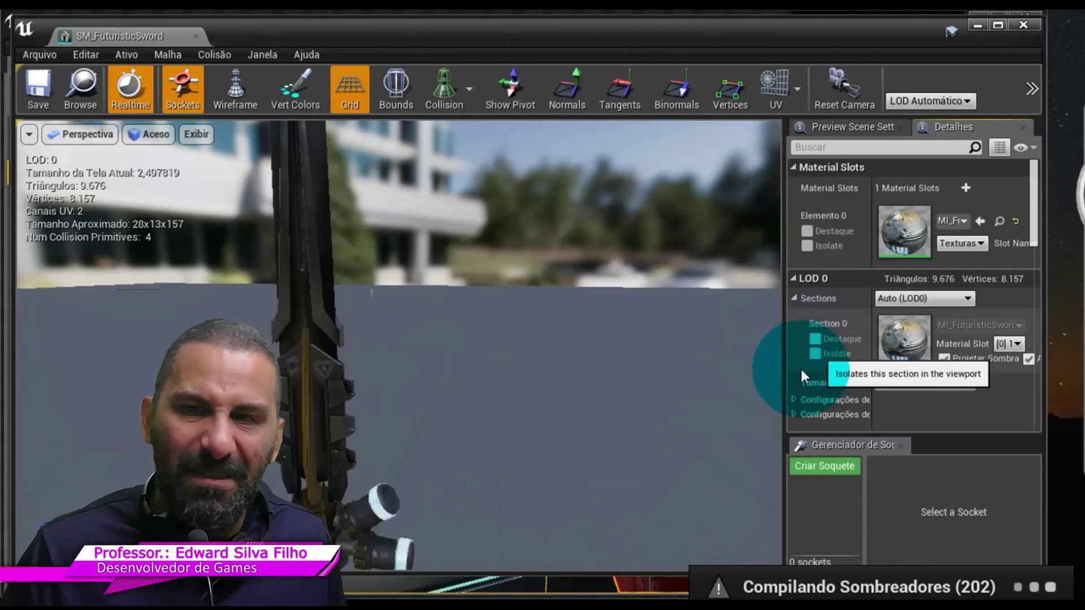
Step: Check the Collision display options and Colisão menu, then close the SM_FuturisticSword editor
{"action": "scroll", "coordinate": [632, 351], "scroll_direction": "up", "scroll_amount": 5}
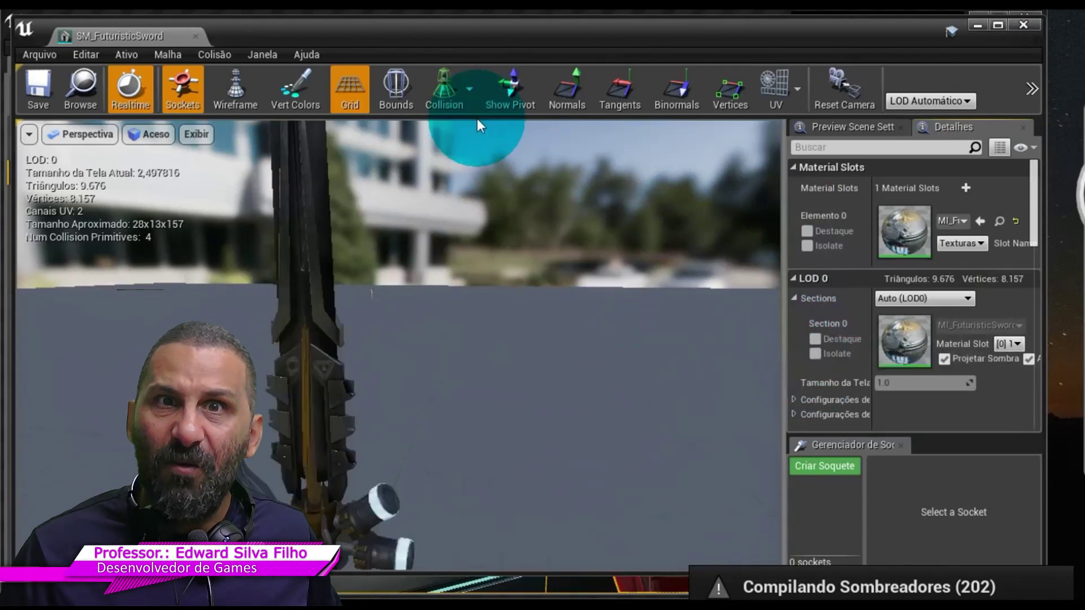
{"action": "left_click", "coordinate": [467, 98]}
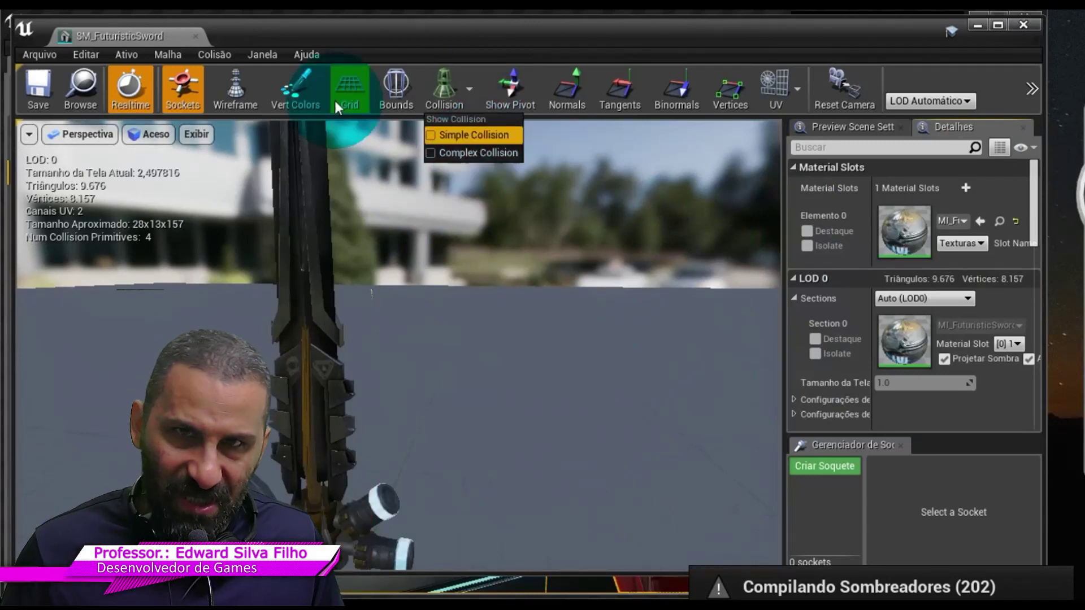
{"action": "left_click", "coordinate": [218, 55]}
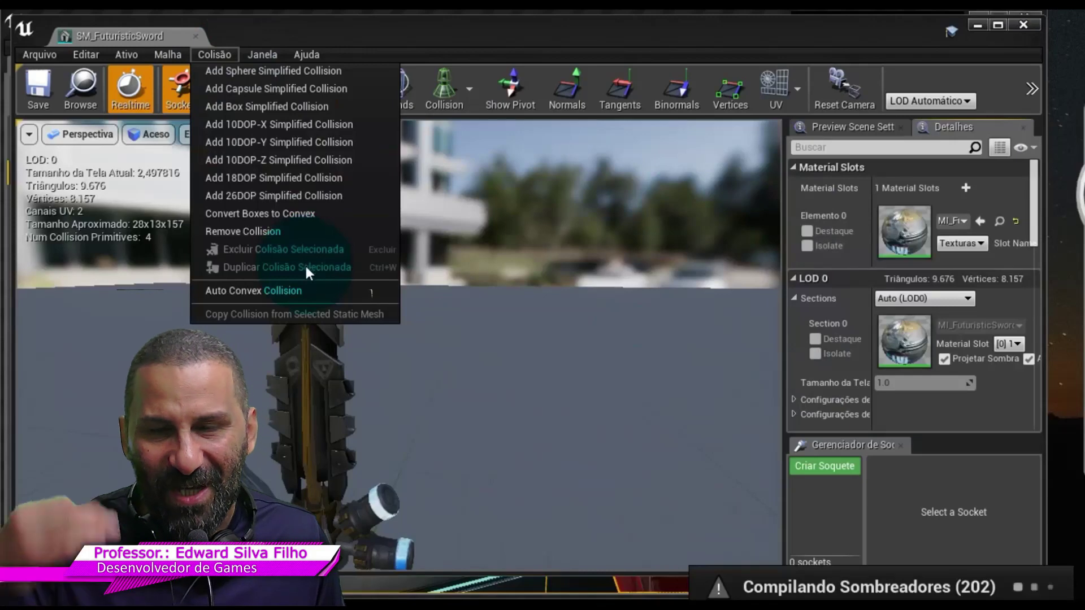
{"action": "left_click", "coordinate": [330, 55]}
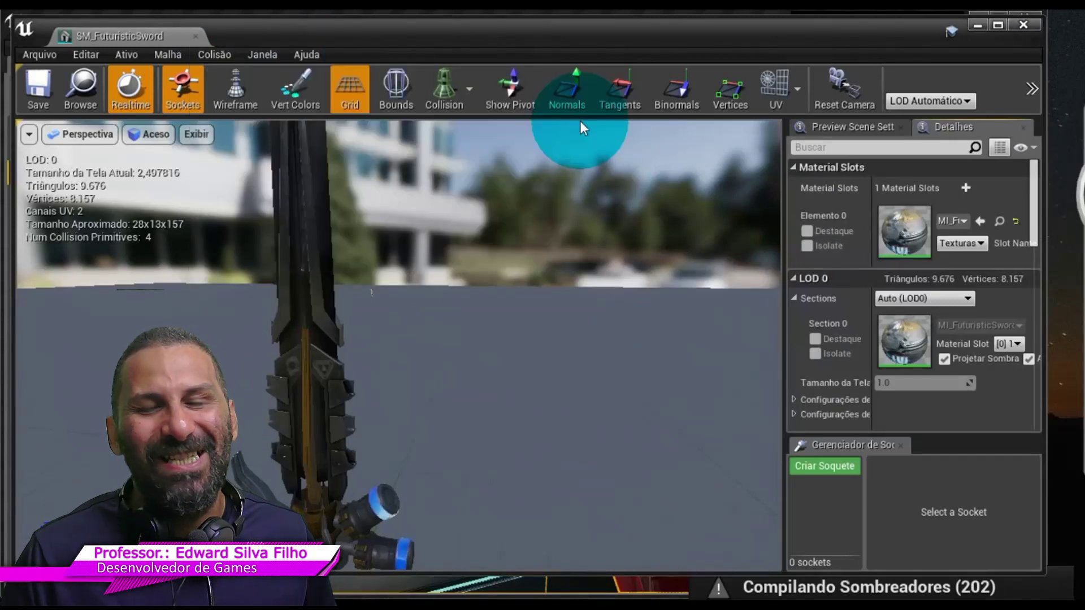
{"action": "left_click", "coordinate": [1024, 25]}
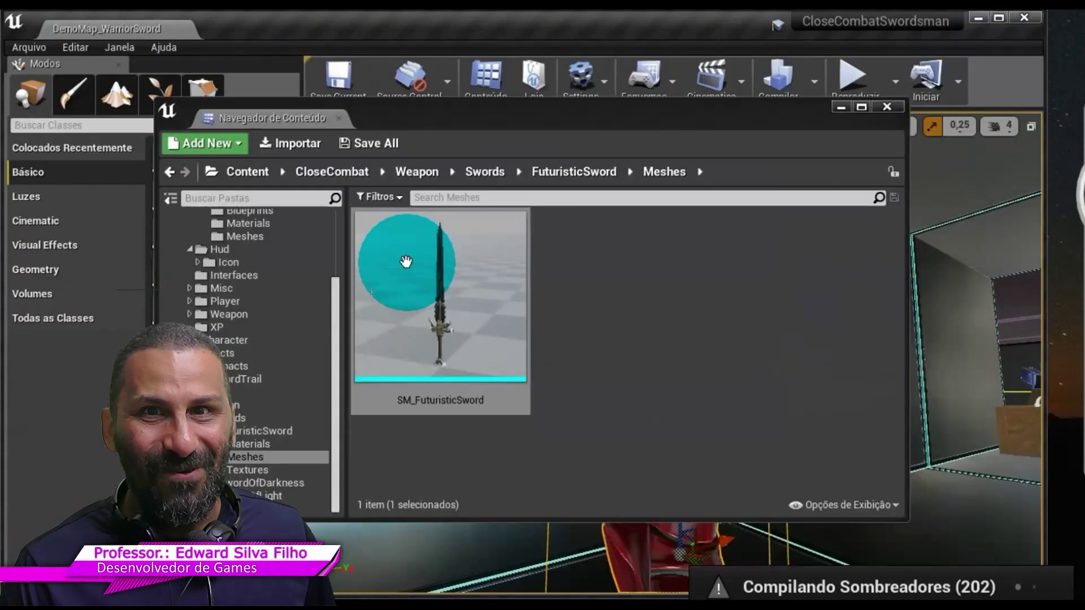
Step: Open SM_SwordOfLight from Swords > SwordOfLight > Meshes for preview, then close it
{"action": "left_click", "coordinate": [266, 432]}
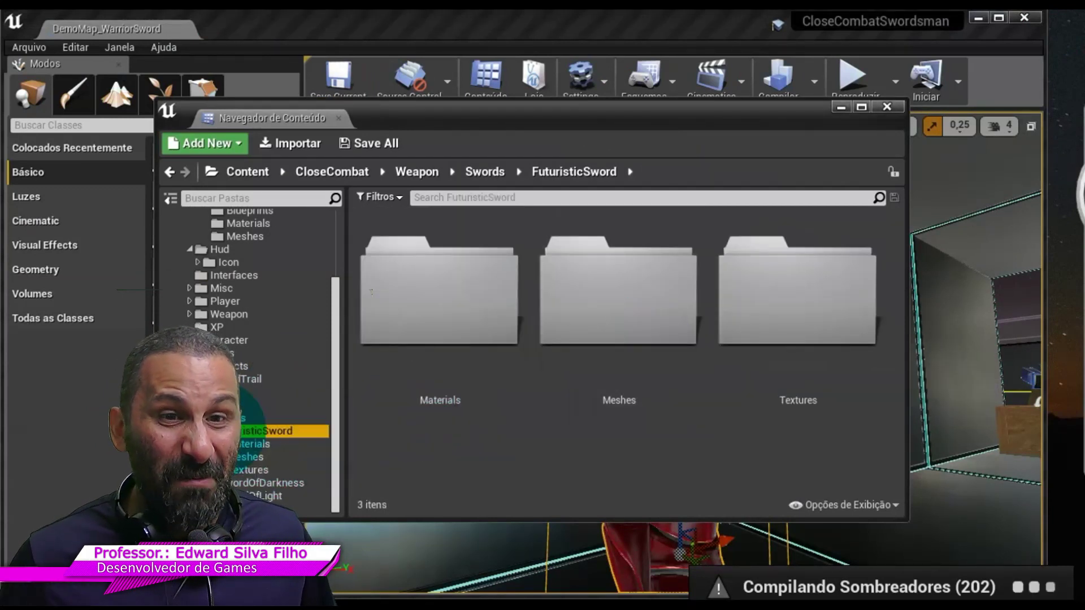
{"action": "left_click", "coordinate": [220, 419]}
{"action": "double_click", "coordinate": [788, 290]}
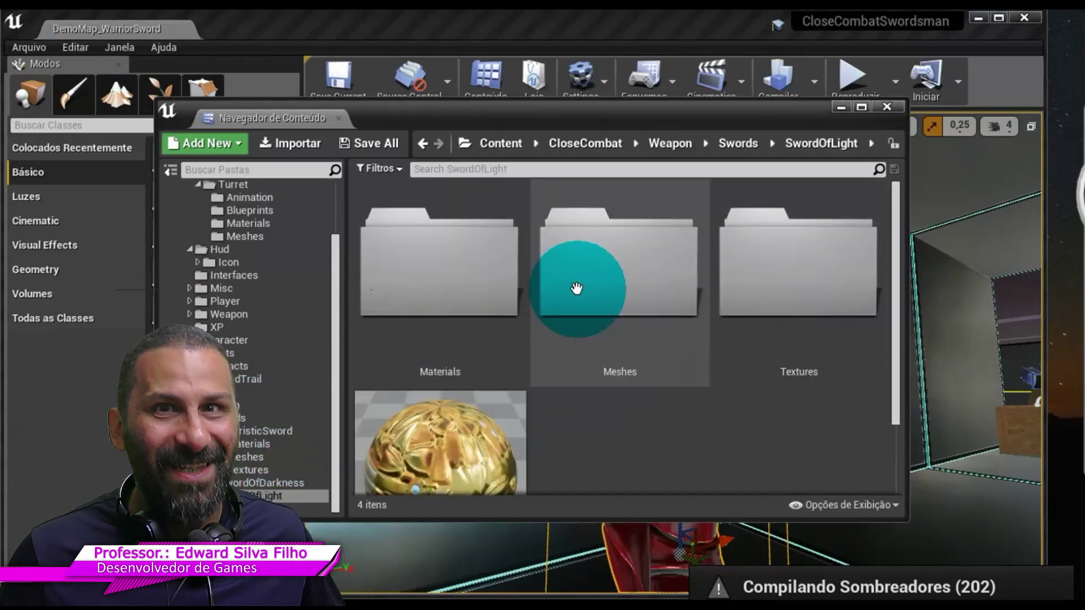
{"action": "double_click", "coordinate": [690, 281]}
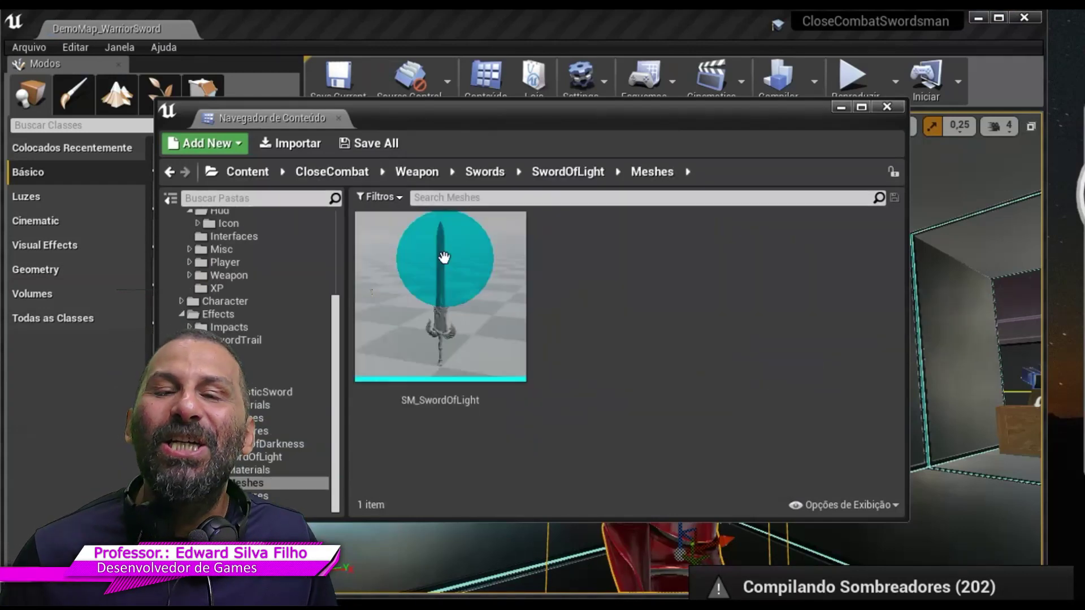
{"action": "double_click", "coordinate": [430, 278]}
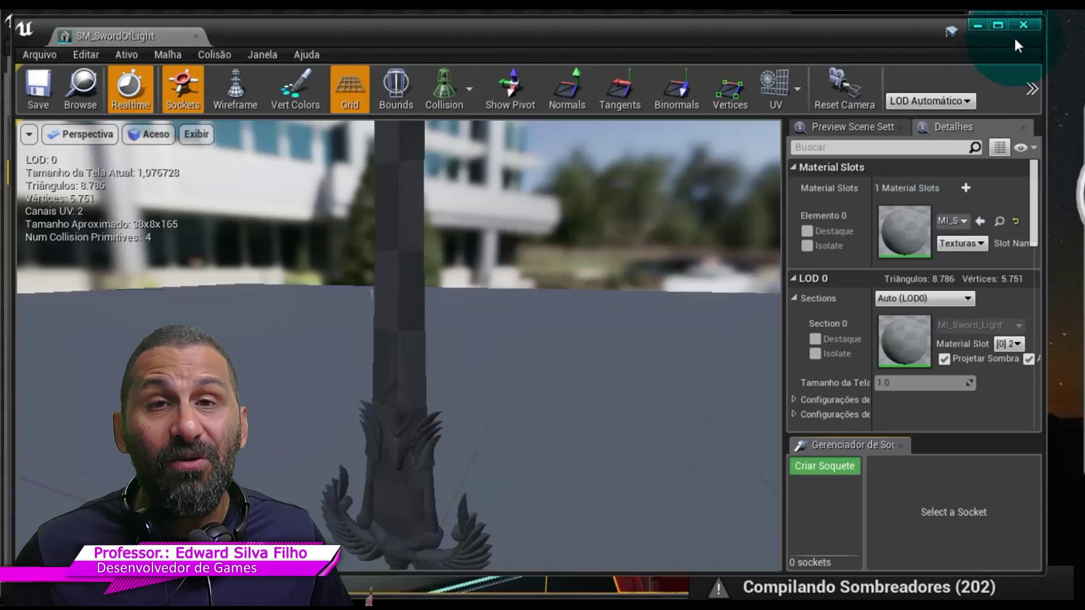
{"action": "left_click", "coordinate": [1023, 25]}
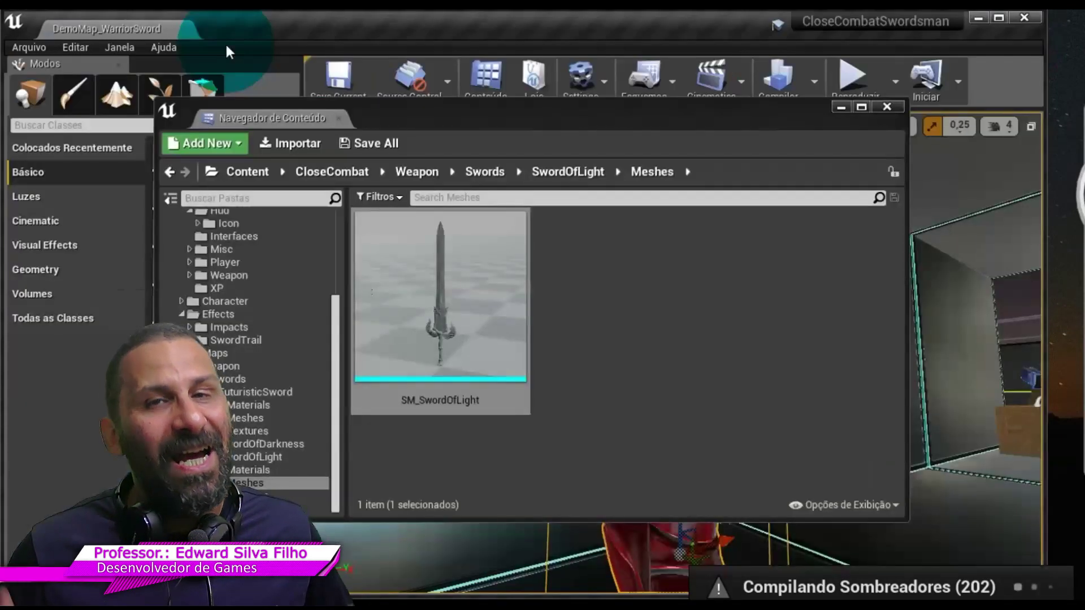
Step: Play DemoMap_WarriorSword in the editor, trigger the sword skill with key 1, then stop with Esc
{"action": "left_click", "coordinate": [545, 24]}
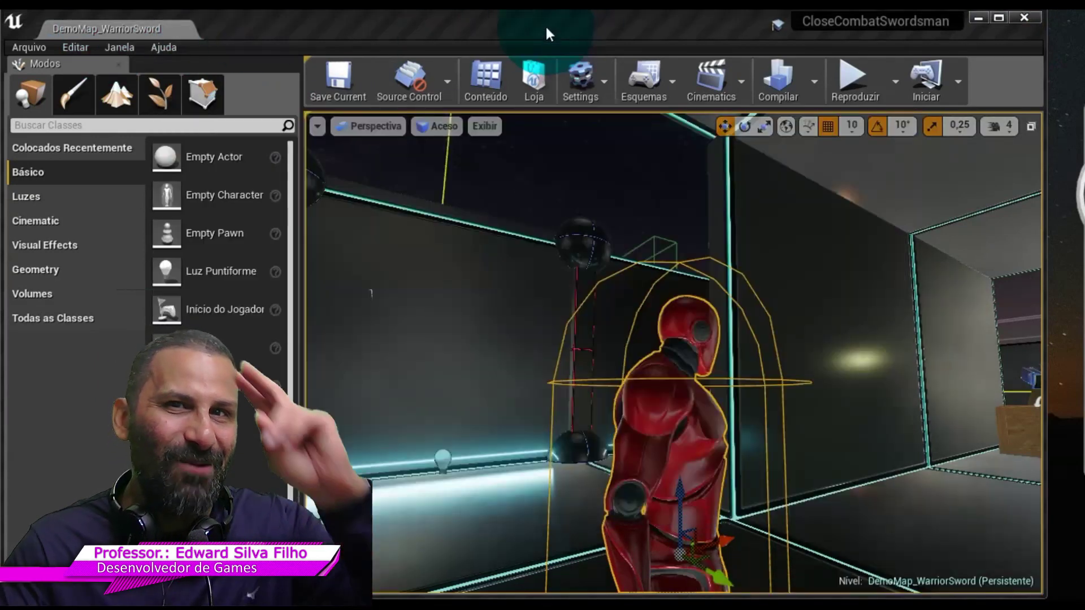
{"action": "left_click", "coordinate": [856, 82]}
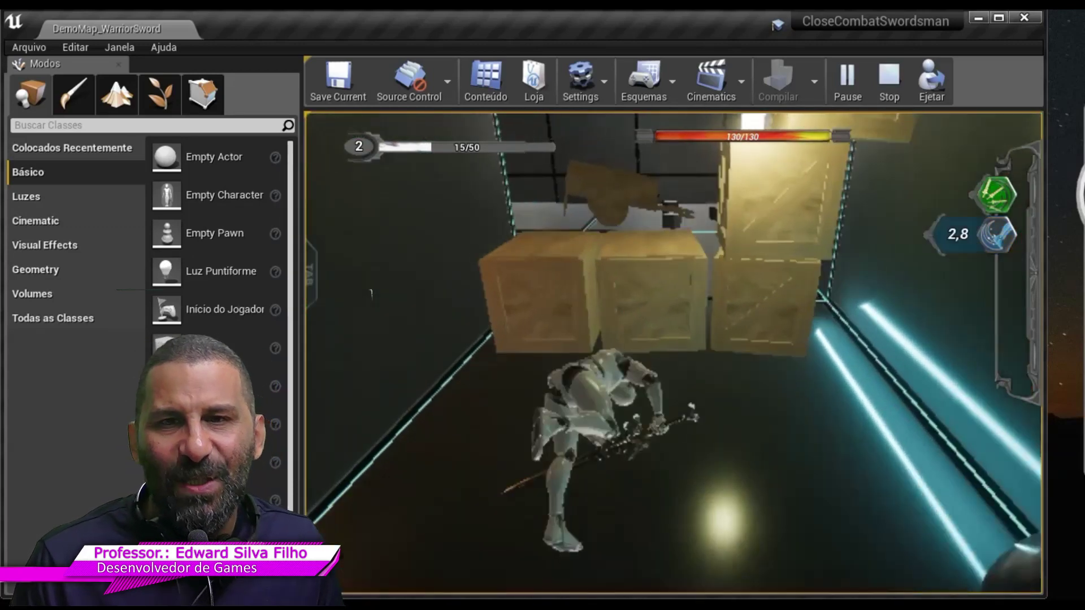
{"action": "key", "text": "1"}
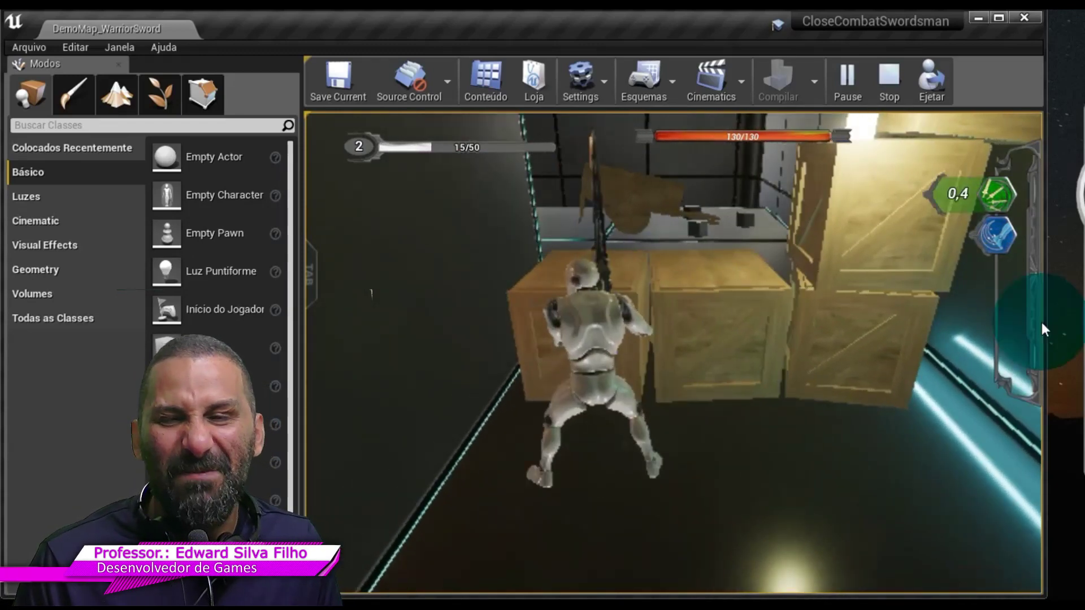
{"action": "key", "text": "Escape"}
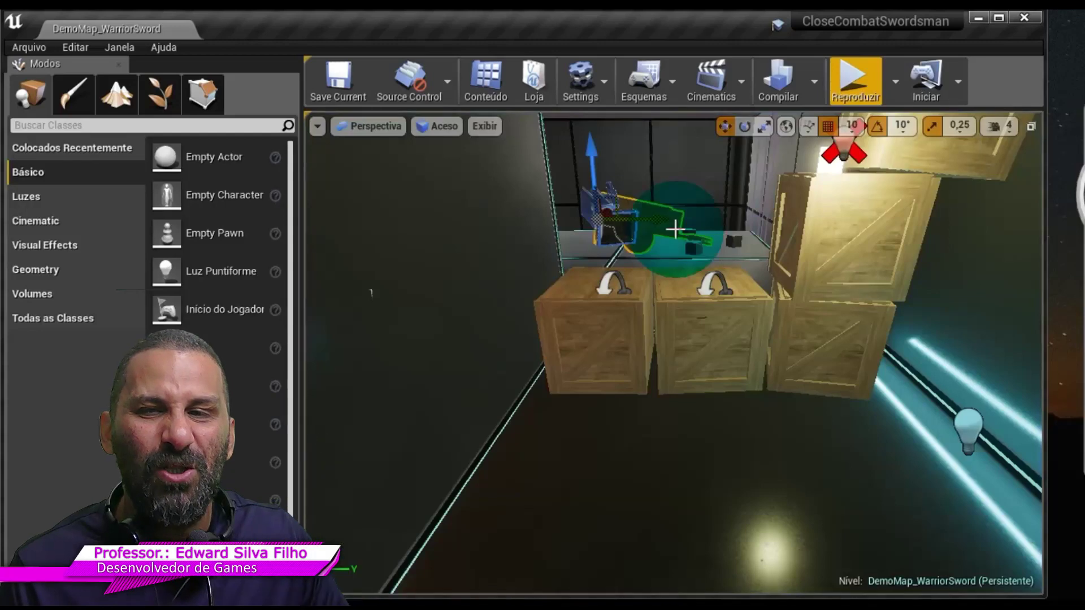
Step: Focus the selected actor and fly the camera past the red swordsman to look down the room
{"action": "key", "text": "f"}
{"action": "right_click_drag", "start_coordinate": [371, 293], "coordinate": [371, 294]}
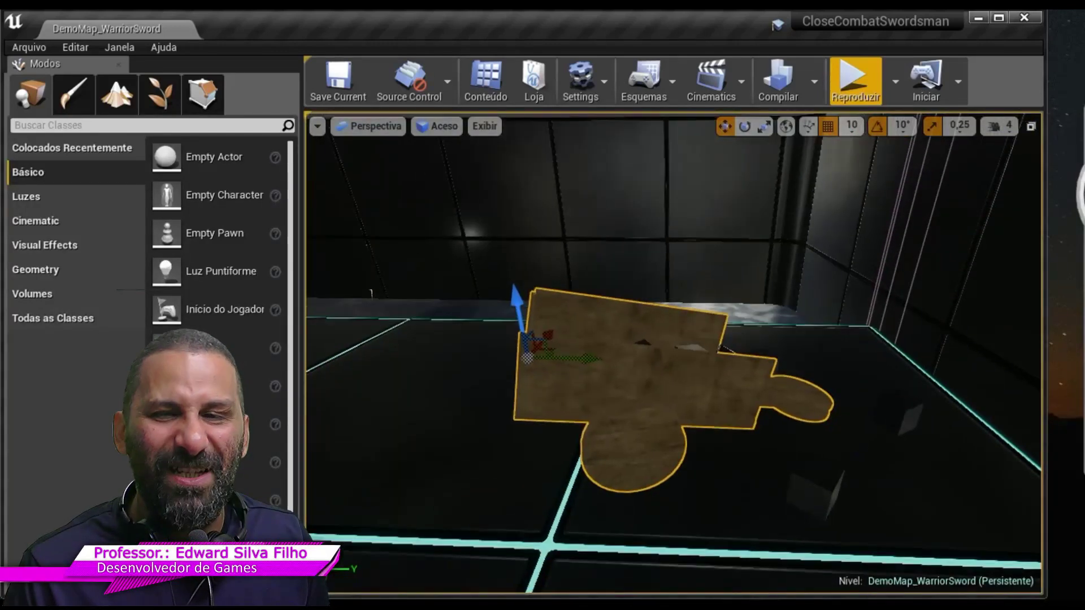
{"action": "right_click_drag", "start_coordinate": [637, 194], "coordinate": [709, 287]}
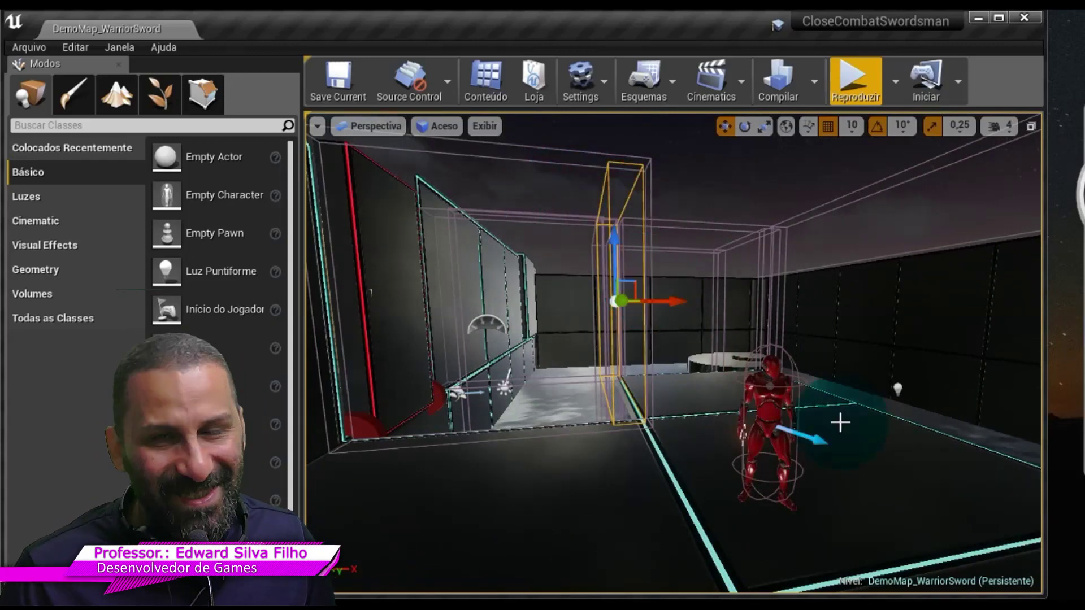
{"action": "scroll", "coordinate": [799, 390], "scroll_direction": "up", "scroll_amount": 3}
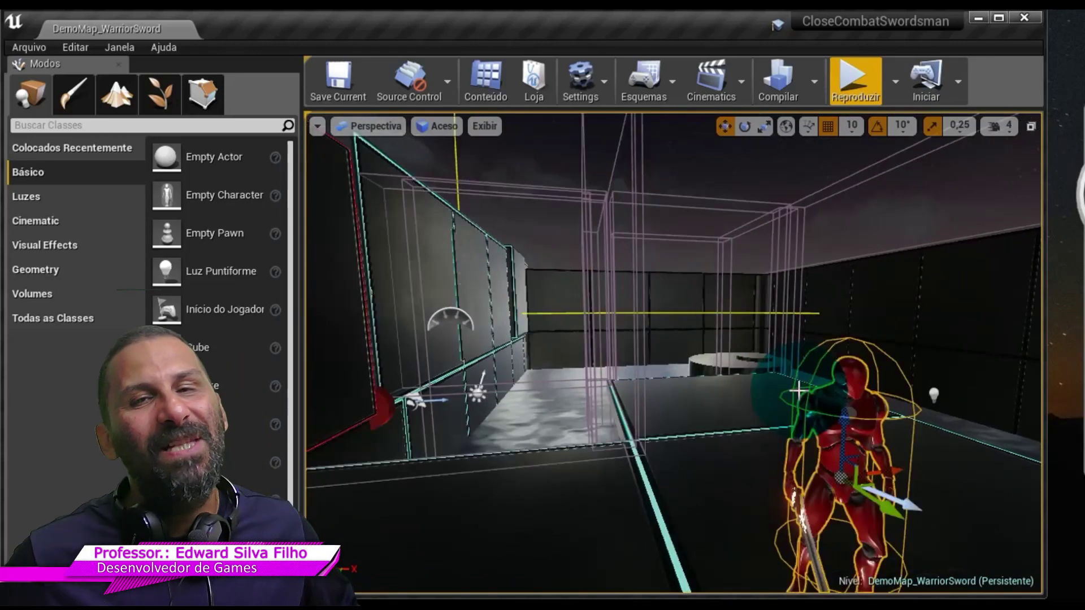
{"action": "right_click_drag", "start_coordinate": [526, 323], "coordinate": [426, 221]}
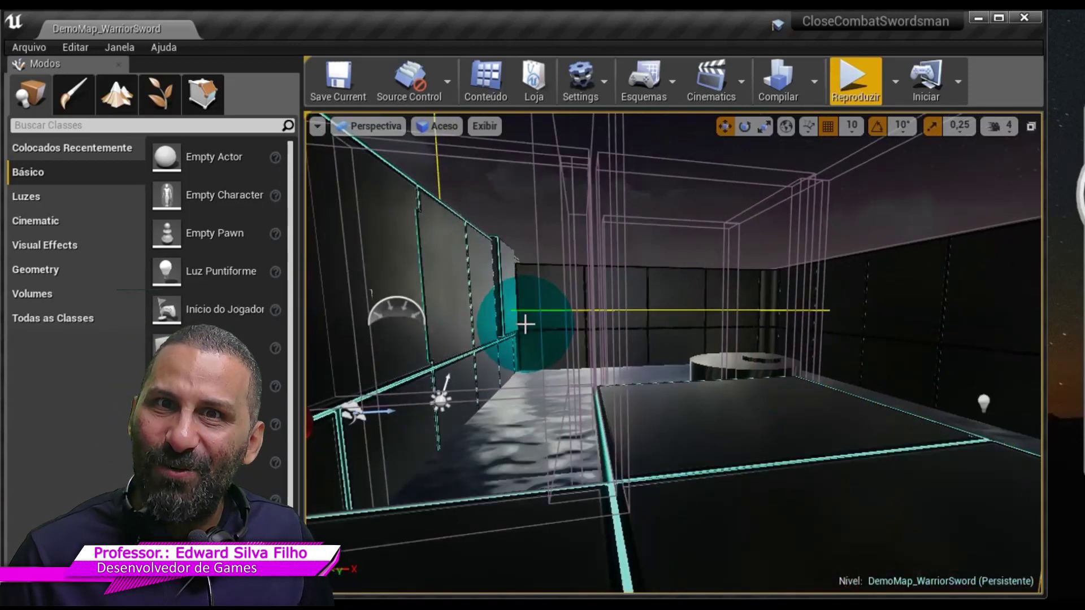